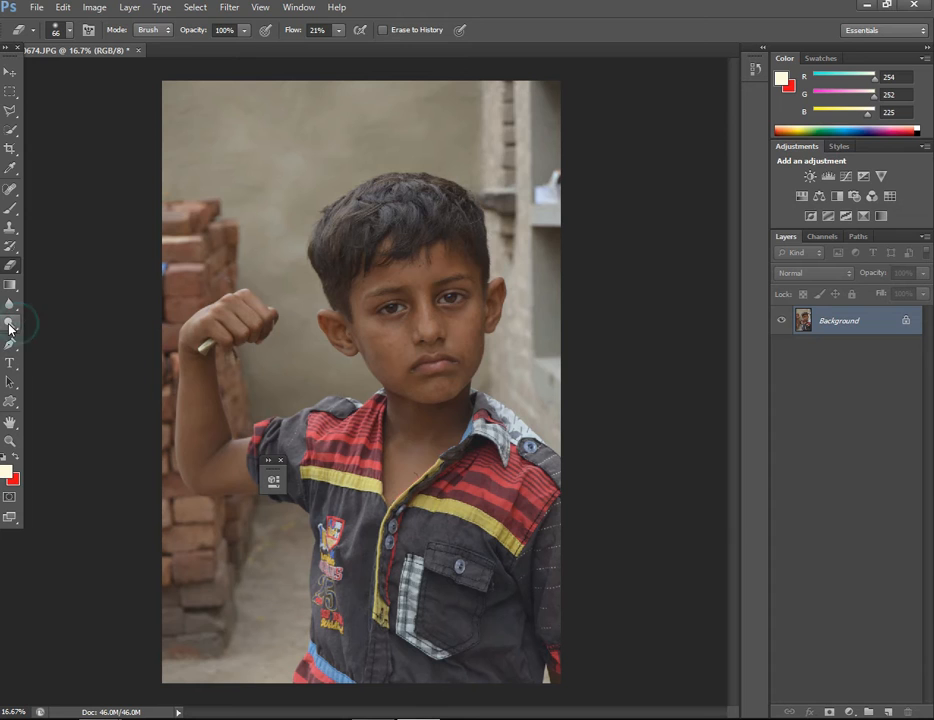
# Brighten the skin of the boy's face, raised arm, ear and neck with the Dodge tool at a 411 px brush size.
pyautogui.rightClick(9, 324)
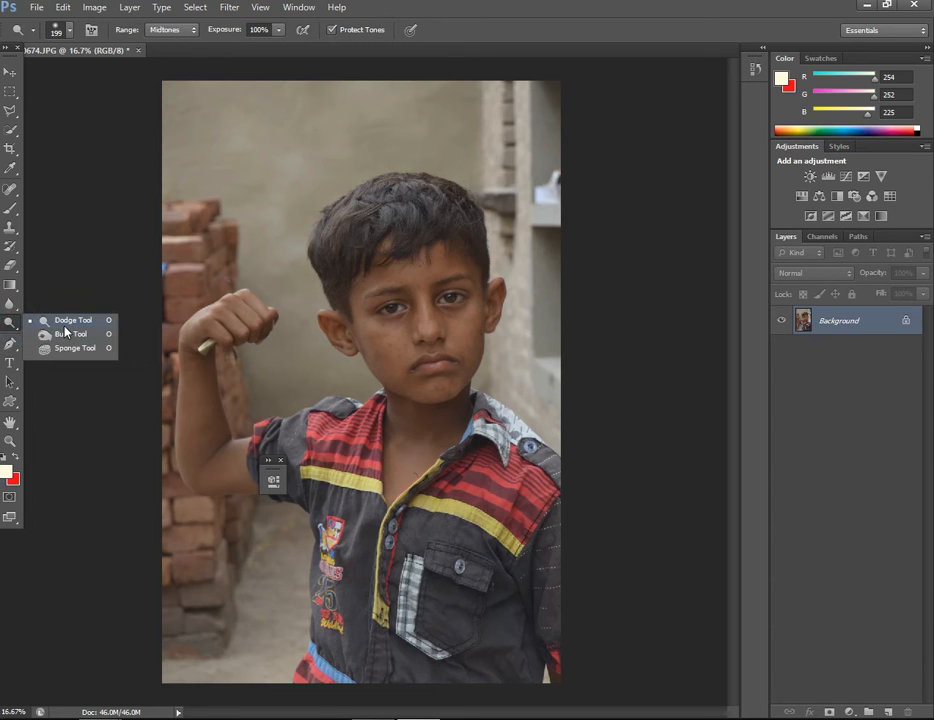
pyautogui.click(62, 321)
pyautogui.rightClick(437, 343)
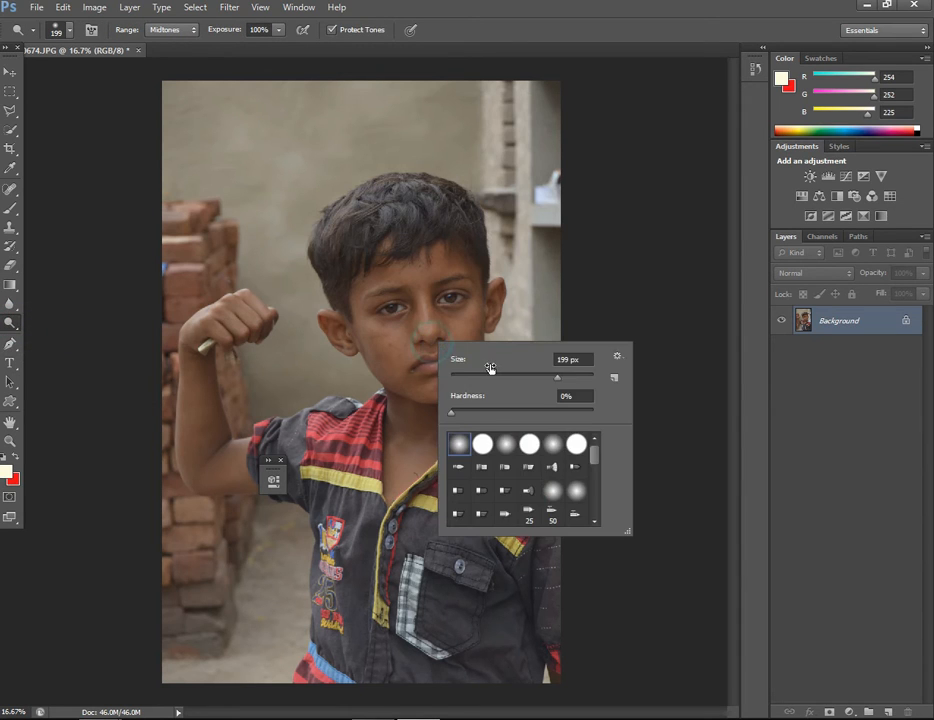
pyautogui.click(573, 378)
pyautogui.moveTo(387, 330)
pyautogui.mouseDown()
pyautogui.moveTo(386, 368)
pyautogui.moveTo(389, 339)
pyautogui.moveTo(399, 339)
pyautogui.moveTo(391, 362)
pyautogui.moveTo(413, 380)
pyautogui.moveTo(446, 381)
pyautogui.moveTo(461, 349)
pyautogui.moveTo(459, 313)
pyautogui.moveTo(445, 324)
pyautogui.moveTo(365, 321)
pyautogui.moveTo(367, 296)
pyautogui.moveTo(421, 270)
pyautogui.moveTo(458, 272)
pyautogui.moveTo(455, 380)
pyautogui.moveTo(421, 452)
pyautogui.moveTo(394, 455)
pyautogui.moveTo(387, 423)
pyautogui.moveTo(403, 401)
pyautogui.moveTo(397, 453)
pyautogui.moveTo(450, 432)
pyautogui.moveTo(464, 410)
pyautogui.moveTo(471, 339)
pyautogui.moveTo(487, 301)
pyautogui.mouseUp()
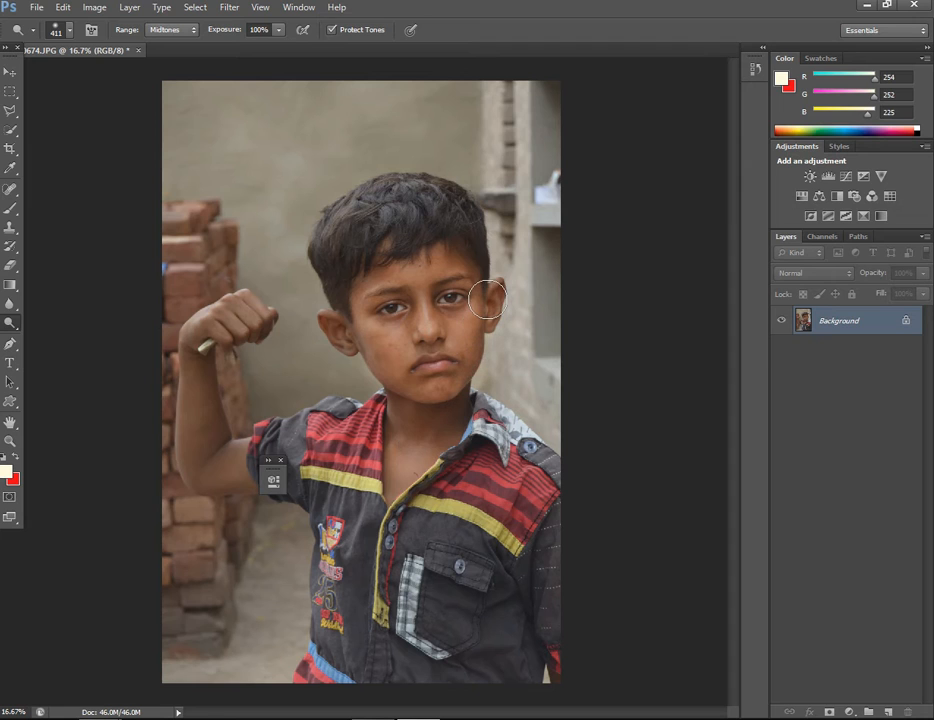
pyautogui.moveTo(230, 470)
pyautogui.mouseDown()
pyautogui.moveTo(233, 463)
pyautogui.moveTo(231, 482)
pyautogui.moveTo(201, 465)
pyautogui.moveTo(225, 428)
pyautogui.moveTo(200, 403)
pyautogui.moveTo(198, 344)
pyautogui.moveTo(229, 322)
pyautogui.moveTo(208, 402)
pyautogui.moveTo(213, 450)
pyautogui.moveTo(217, 438)
pyautogui.moveTo(204, 375)
pyautogui.moveTo(182, 470)
pyautogui.mouseUp()
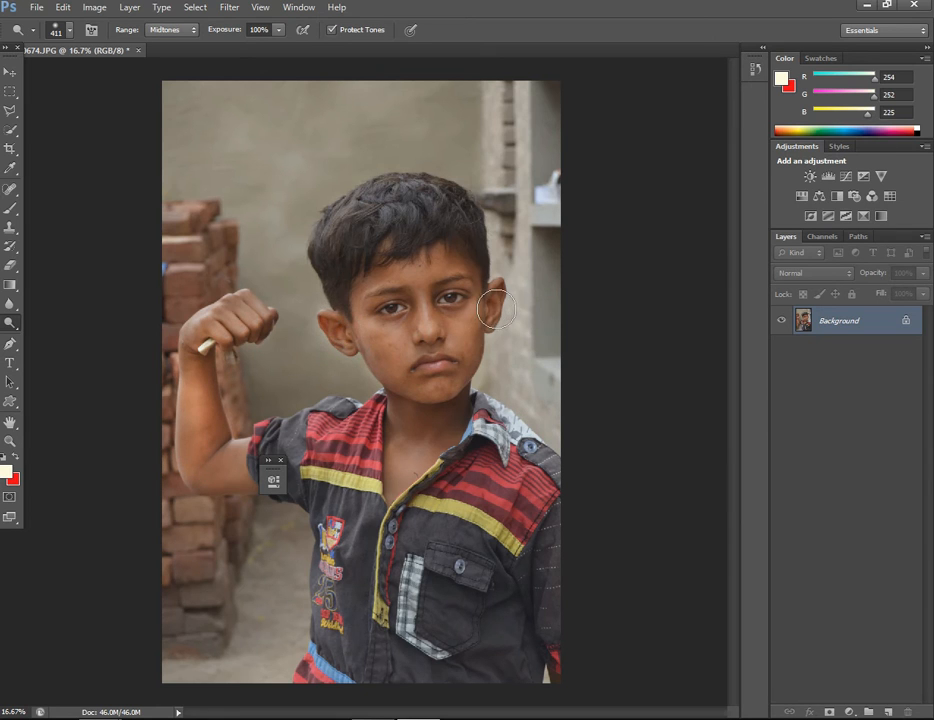
pyautogui.moveTo(502, 292)
pyautogui.mouseDown()
pyautogui.moveTo(456, 263)
pyautogui.moveTo(359, 292)
pyautogui.moveTo(388, 349)
pyautogui.moveTo(391, 308)
pyautogui.moveTo(416, 308)
pyautogui.moveTo(418, 336)
pyautogui.moveTo(399, 339)
pyautogui.moveTo(466, 309)
pyautogui.moveTo(421, 292)
pyautogui.moveTo(343, 321)
pyautogui.moveTo(364, 298)
pyautogui.moveTo(431, 320)
pyautogui.moveTo(419, 393)
pyautogui.moveTo(460, 382)
pyautogui.moveTo(468, 364)
pyautogui.moveTo(445, 436)
pyautogui.moveTo(411, 454)
pyautogui.moveTo(395, 444)
pyautogui.moveTo(392, 413)
pyautogui.moveTo(391, 450)
pyautogui.moveTo(417, 454)
pyautogui.moveTo(453, 432)
pyautogui.moveTo(458, 413)
pyautogui.moveTo(440, 458)
pyautogui.moveTo(349, 518)
pyautogui.moveTo(390, 510)
pyautogui.mouseUp()
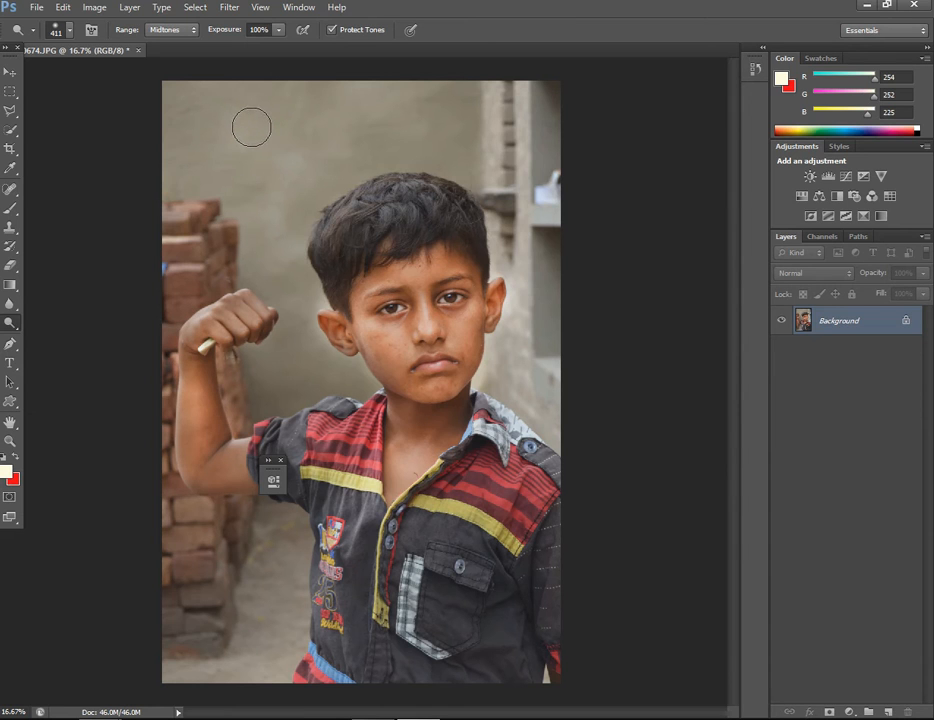
# Dodge the raised arm, neck, cheeks and the area around the ears further, and dismiss the CCleaner alert.
pyautogui.hotkey('ctrl', '+')
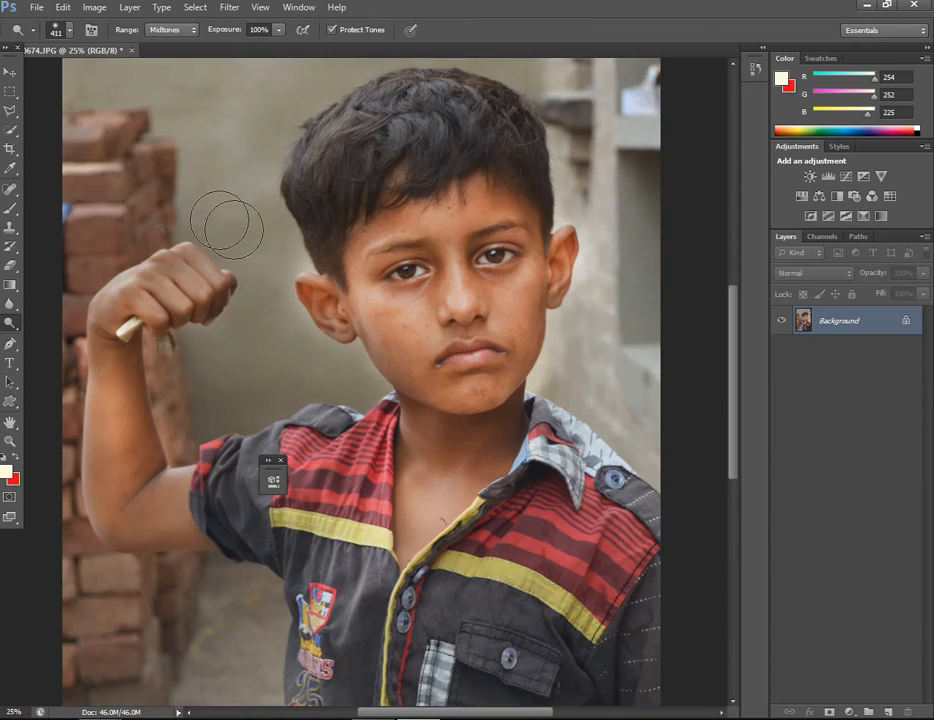
pyautogui.moveTo(281, 382); pyautogui.dragTo(299, 305)
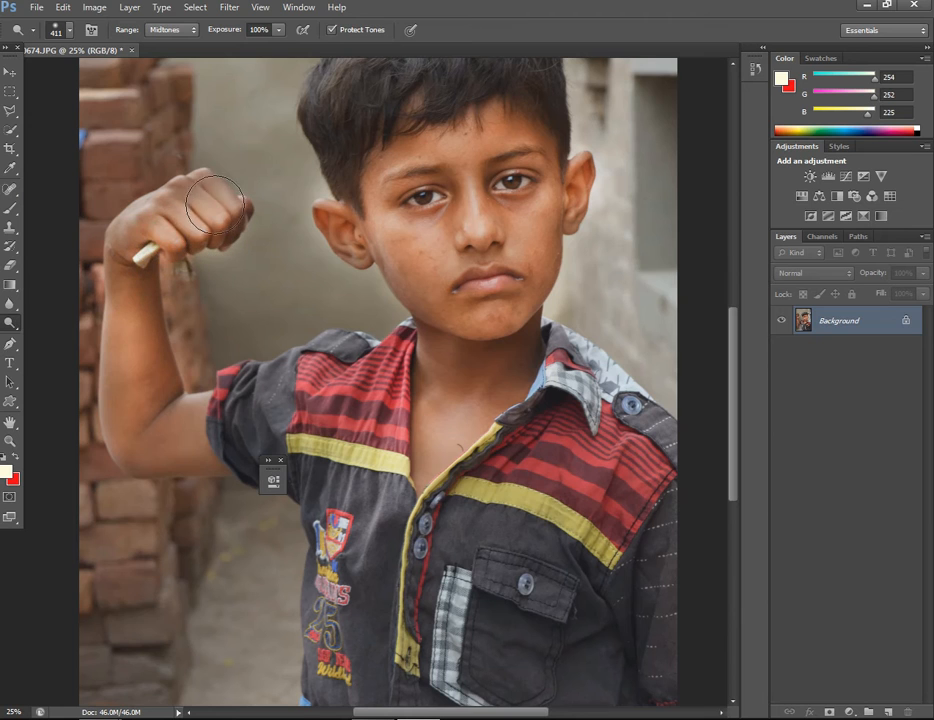
pyautogui.moveTo(128, 320)
pyautogui.mouseDown()
pyautogui.moveTo(136, 378)
pyautogui.moveTo(124, 466)
pyautogui.moveTo(161, 406)
pyautogui.moveTo(181, 408)
pyautogui.moveTo(180, 462)
pyautogui.mouseUp()
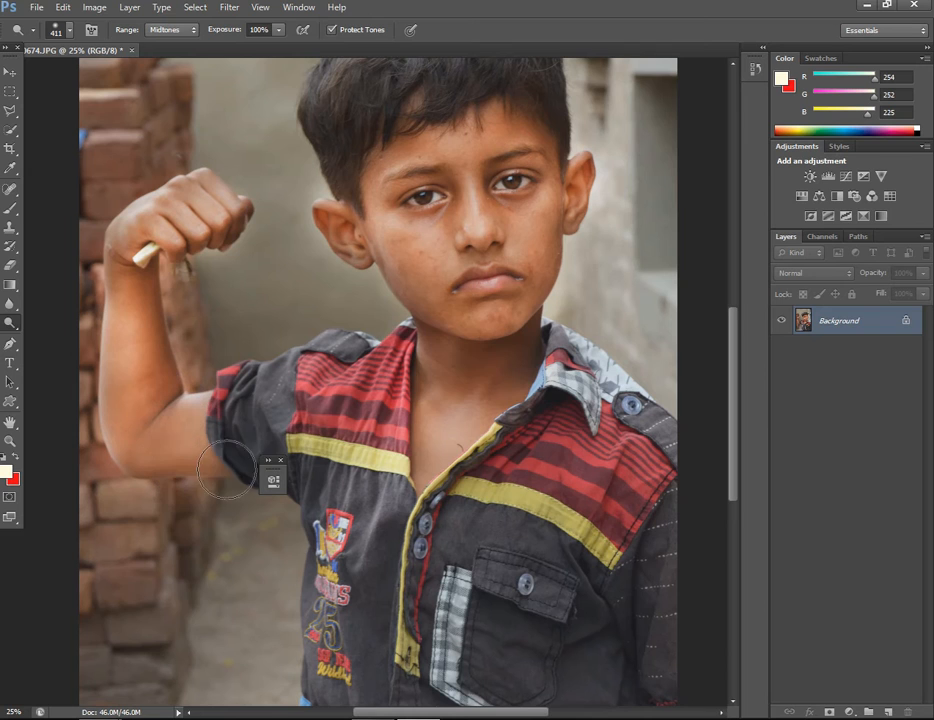
pyautogui.moveTo(427, 372)
pyautogui.mouseDown()
pyautogui.moveTo(467, 352)
pyautogui.moveTo(523, 349)
pyautogui.moveTo(527, 339)
pyautogui.moveTo(519, 358)
pyautogui.moveTo(485, 389)
pyautogui.moveTo(427, 376)
pyautogui.moveTo(423, 342)
pyautogui.moveTo(411, 401)
pyautogui.moveTo(408, 376)
pyautogui.moveTo(485, 296)
pyautogui.moveTo(490, 322)
pyautogui.moveTo(500, 312)
pyautogui.moveTo(563, 207)
pyautogui.moveTo(563, 189)
pyautogui.moveTo(536, 223)
pyautogui.moveTo(469, 267)
pyautogui.moveTo(425, 260)
pyautogui.moveTo(378, 215)
pyautogui.moveTo(382, 185)
pyautogui.moveTo(507, 220)
pyautogui.moveTo(537, 165)
pyautogui.moveTo(511, 127)
pyautogui.moveTo(421, 161)
pyautogui.moveTo(360, 153)
pyautogui.moveTo(491, 117)
pyautogui.moveTo(464, 120)
pyautogui.moveTo(400, 163)
pyautogui.moveTo(332, 233)
pyautogui.moveTo(354, 252)
pyautogui.moveTo(398, 236)
pyautogui.mouseUp()
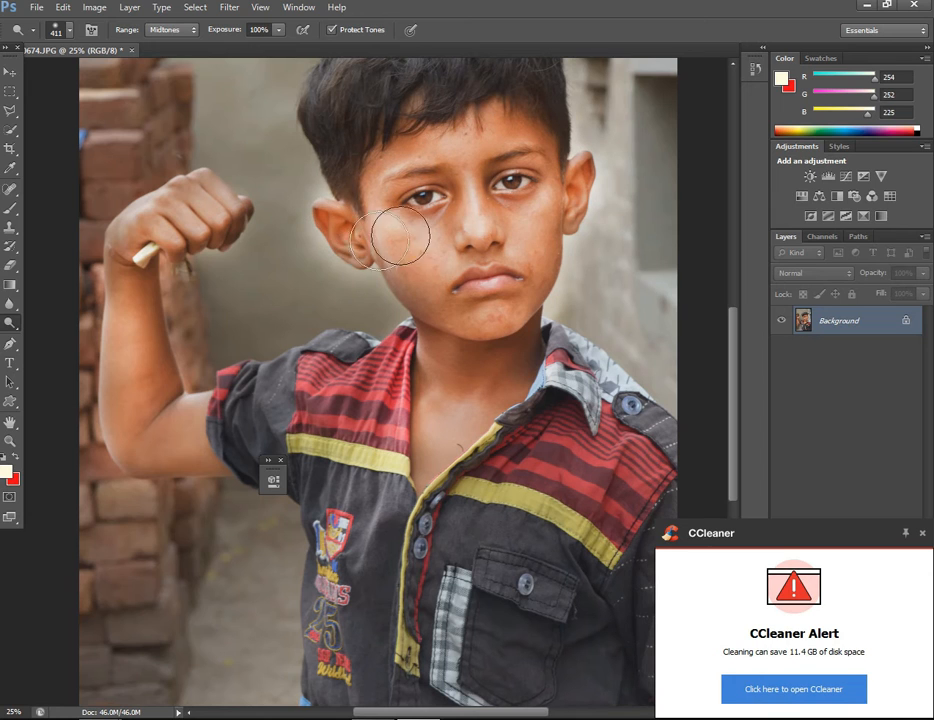
pyautogui.moveTo(594, 205); pyautogui.dragTo(594, 169)
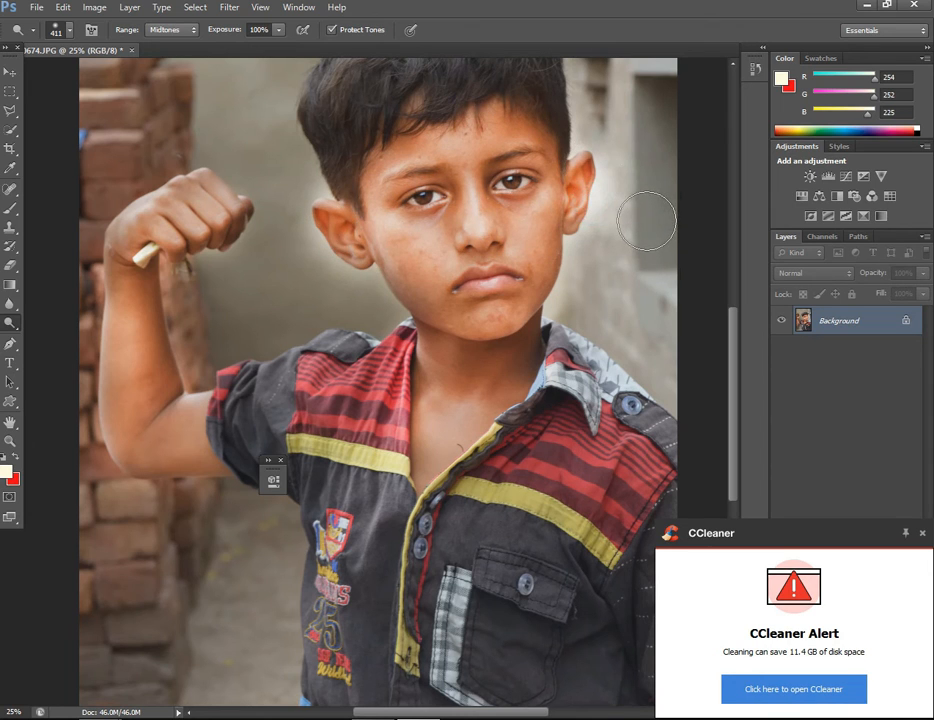
pyautogui.hotkey('ctrl', '-')
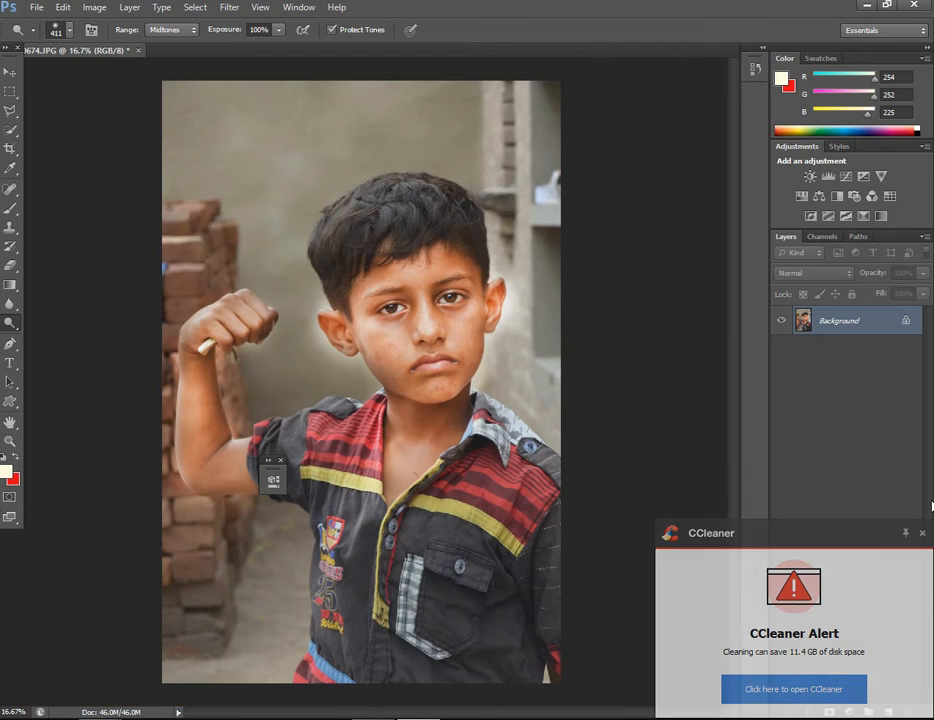
pyautogui.click(922, 535)
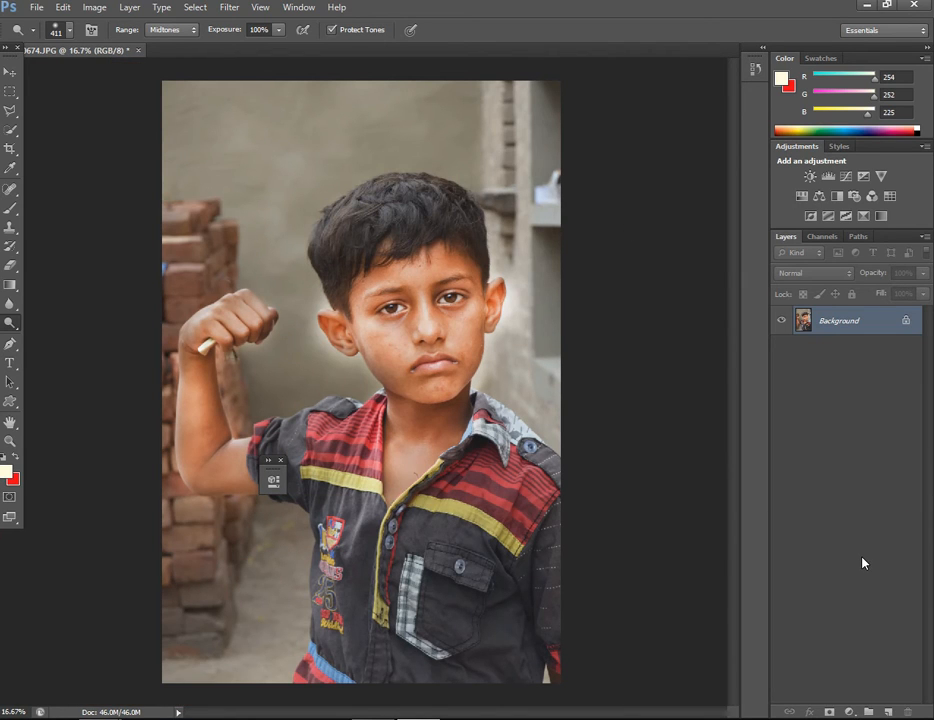
# Add a Threshold adjustment layer over the photo with a threshold level of 130.
pyautogui.click(849, 712)
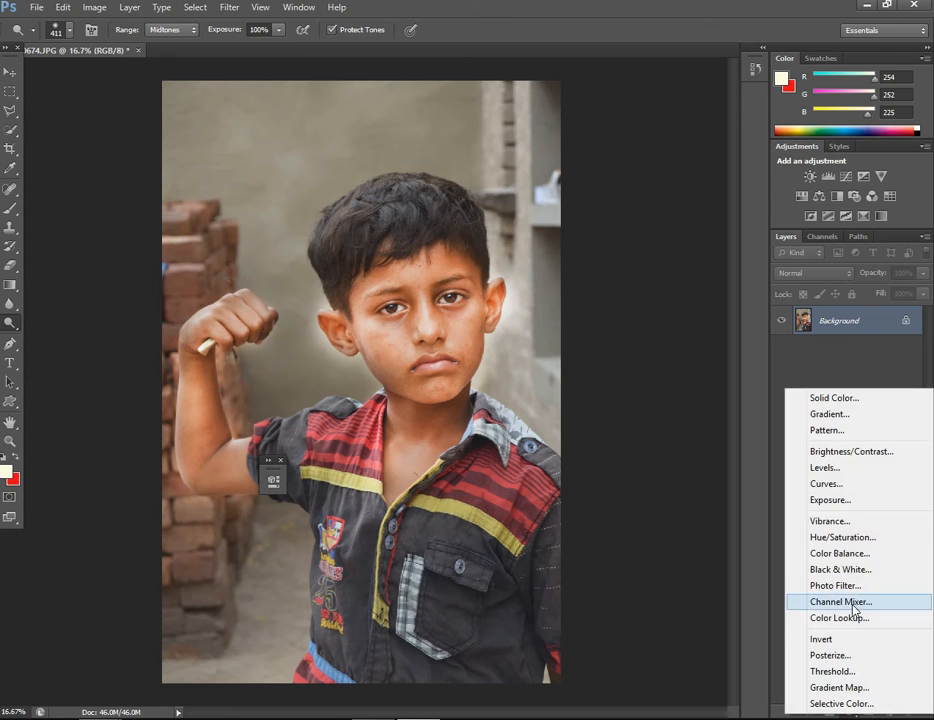
pyautogui.click(833, 671)
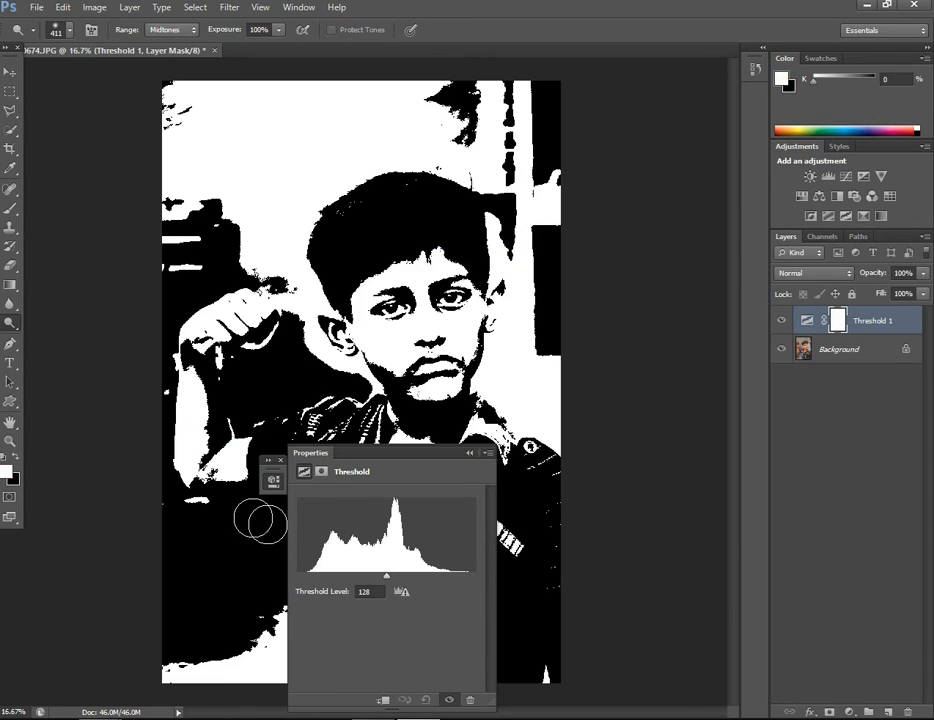
pyautogui.moveTo(388, 580)
pyautogui.mouseDown()
pyautogui.moveTo(356, 579)
pyautogui.moveTo(389, 582)
pyautogui.mouseUp()
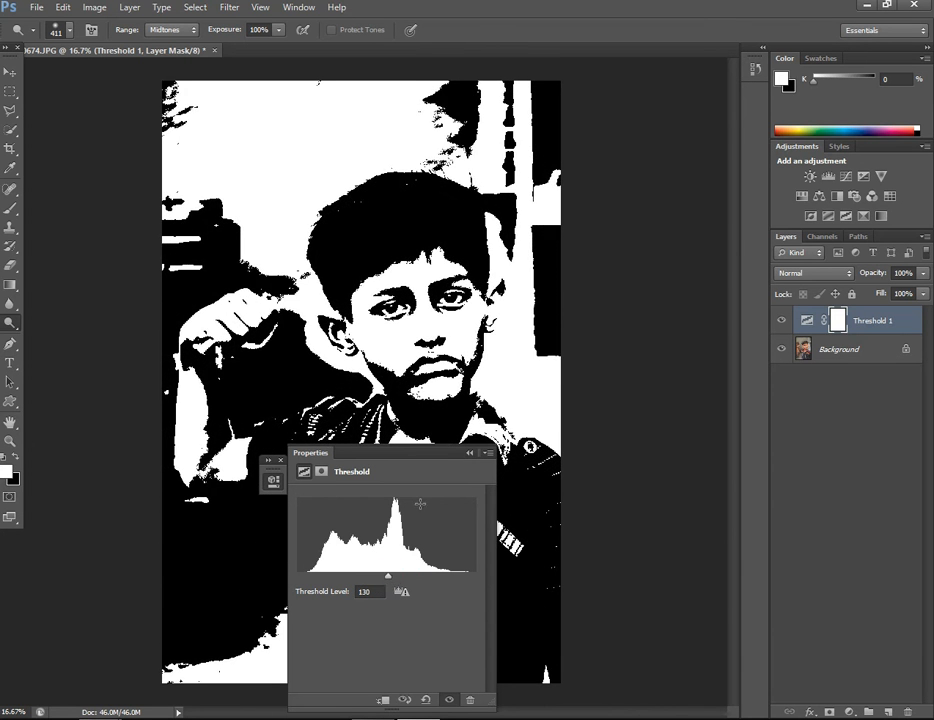
pyautogui.click(469, 453)
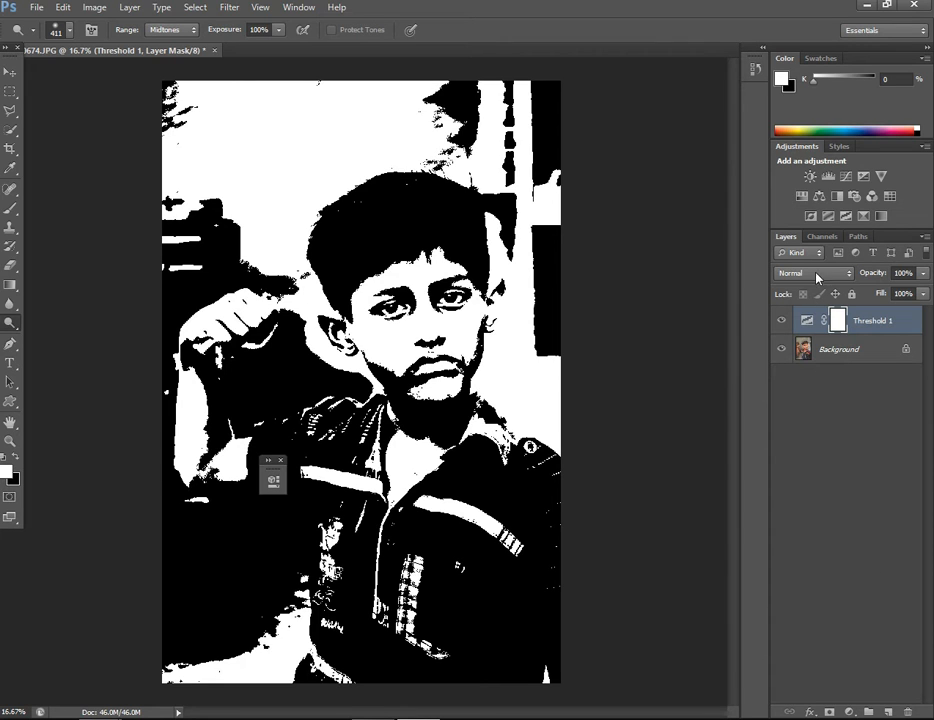
# Add a Vibrance adjustment layer above the threshold layer with saturation +100.
pyautogui.click(879, 178)
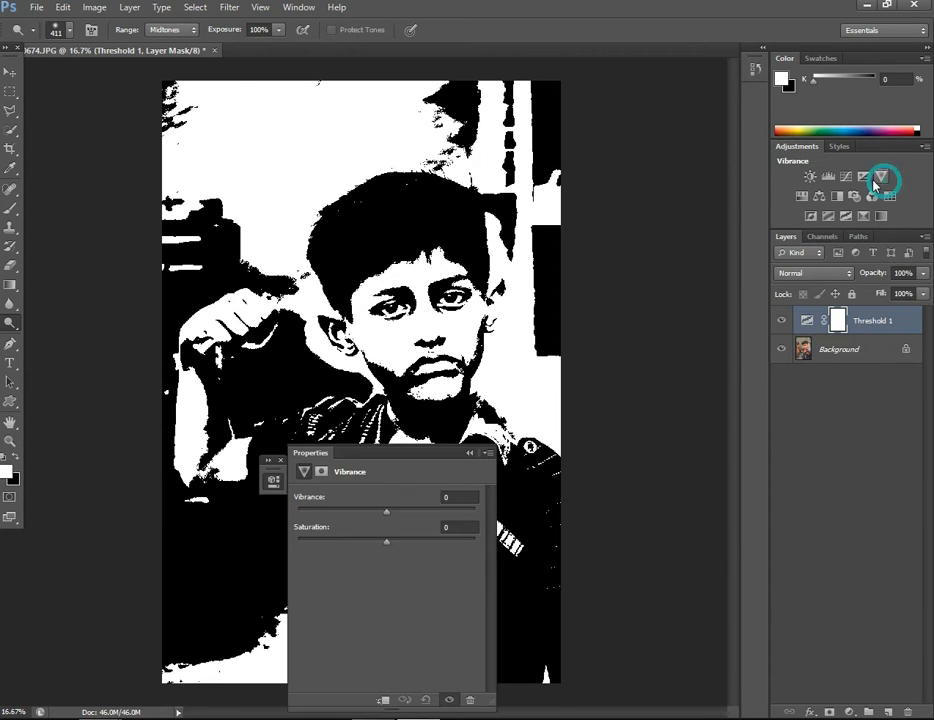
pyautogui.moveTo(412, 543); pyautogui.dragTo(475, 546)
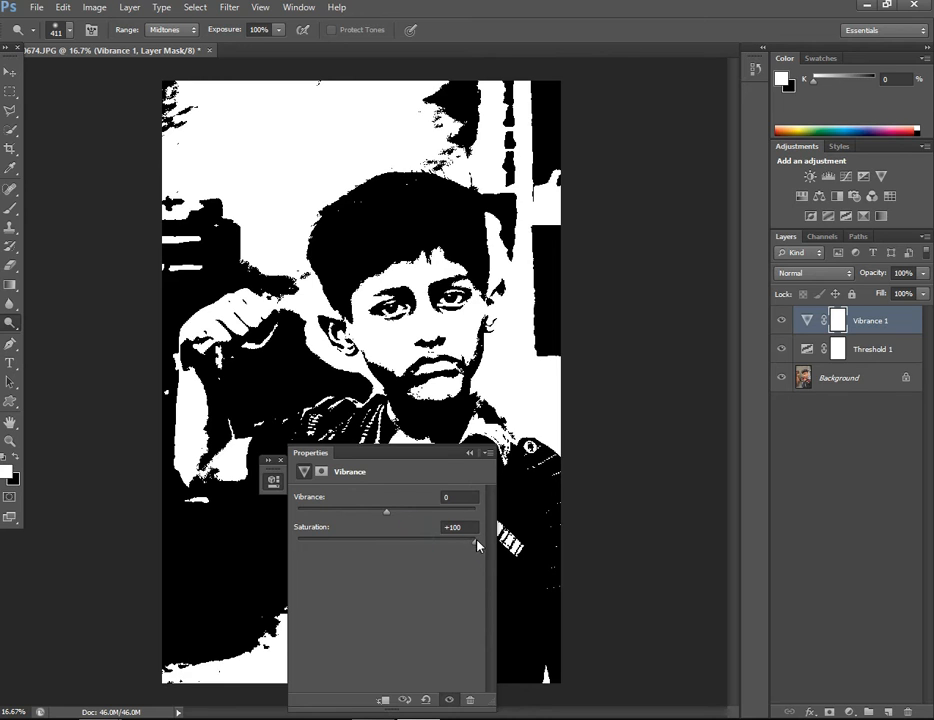
pyautogui.click(469, 452)
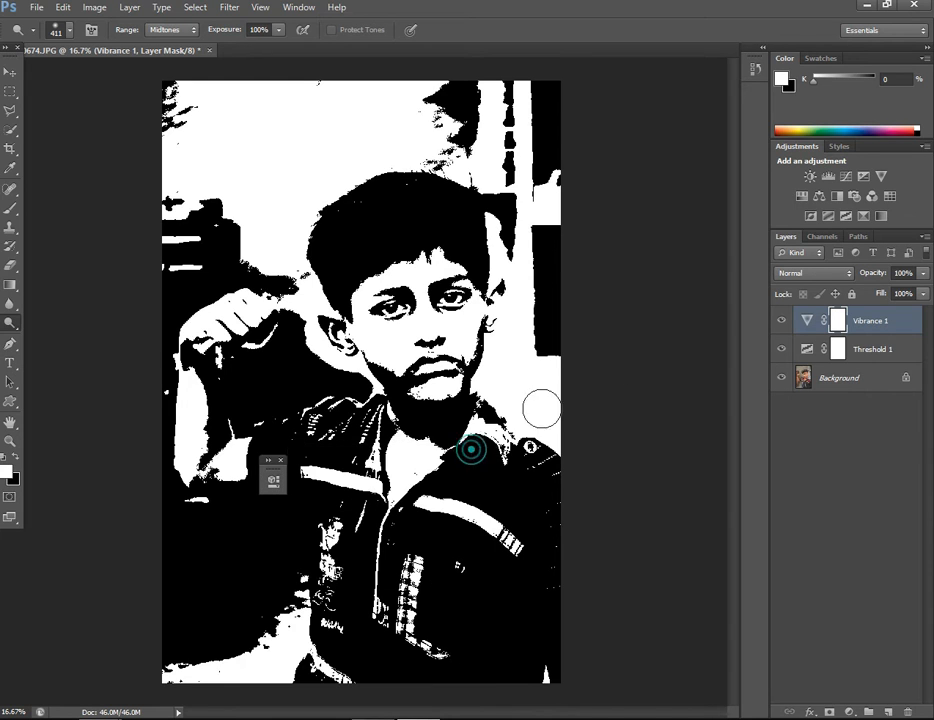
# Merge the threshold and vibrance layers with the background using Merge Visible.
pyautogui.click(840, 275)
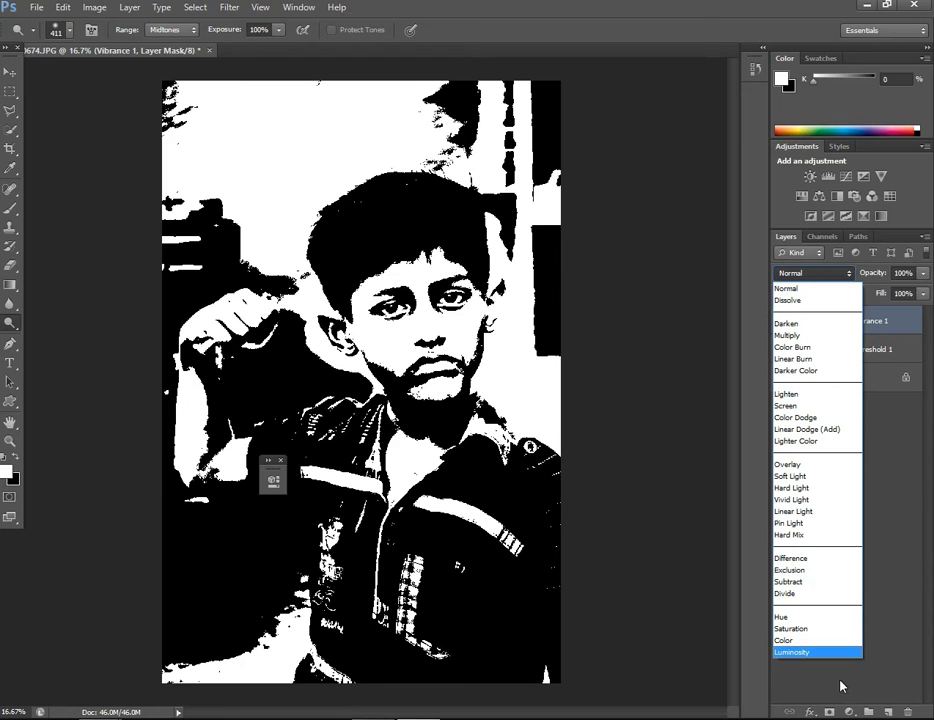
pyautogui.click(892, 537)
pyautogui.rightClick(866, 390)
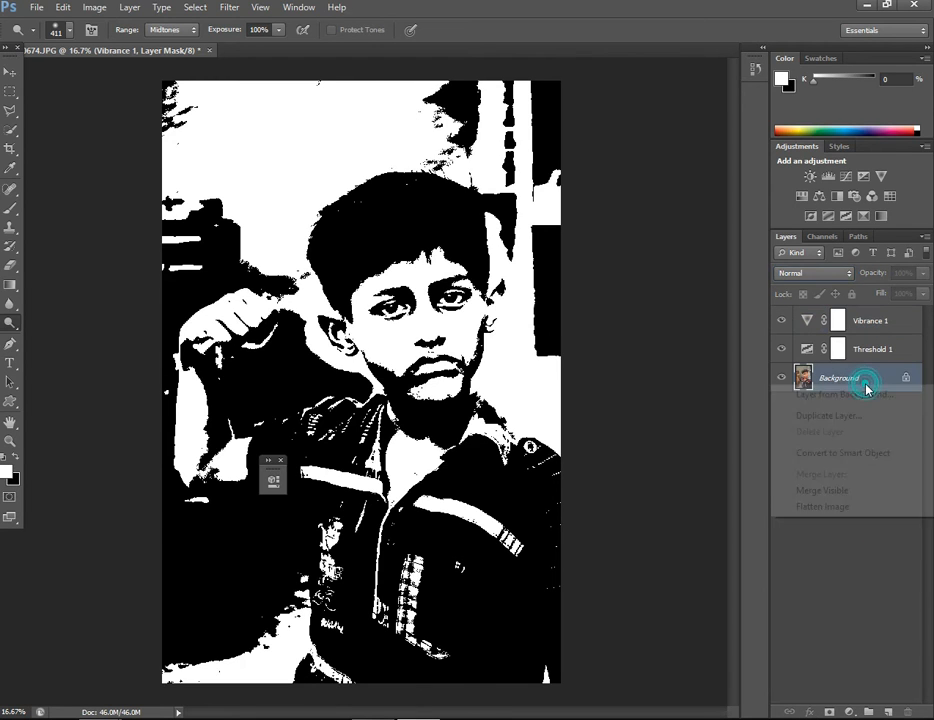
pyautogui.click(876, 490)
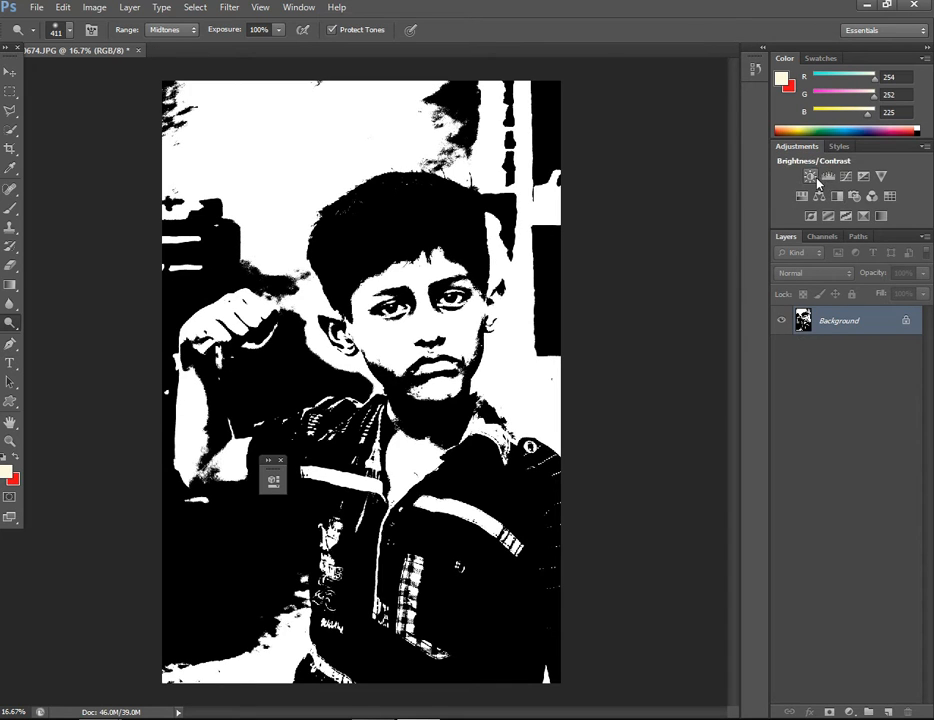
# Try another Vibrance adjustment layer on the merged black-and-white image.
pyautogui.click(878, 177)
pyautogui.moveTo(447, 548); pyautogui.dragTo(388, 547)
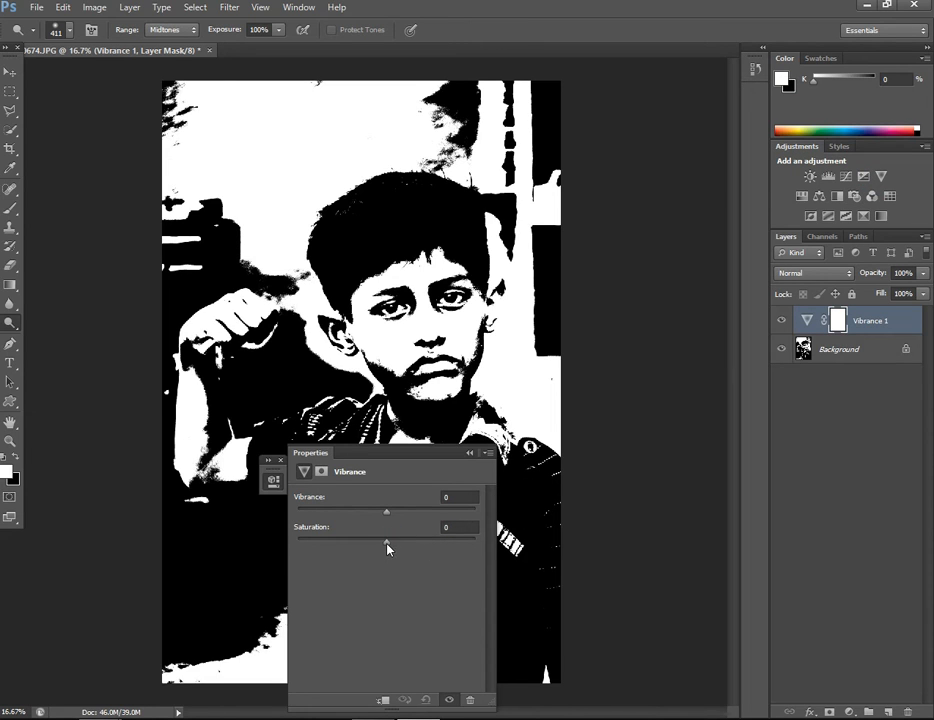
pyautogui.click(468, 455)
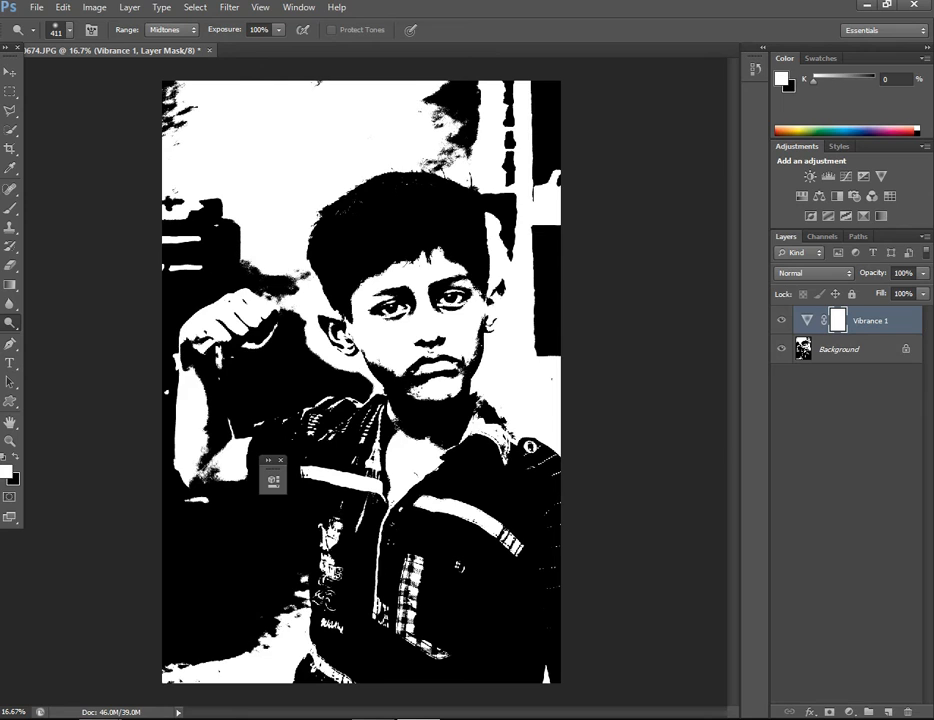
pyautogui.click(848, 712)
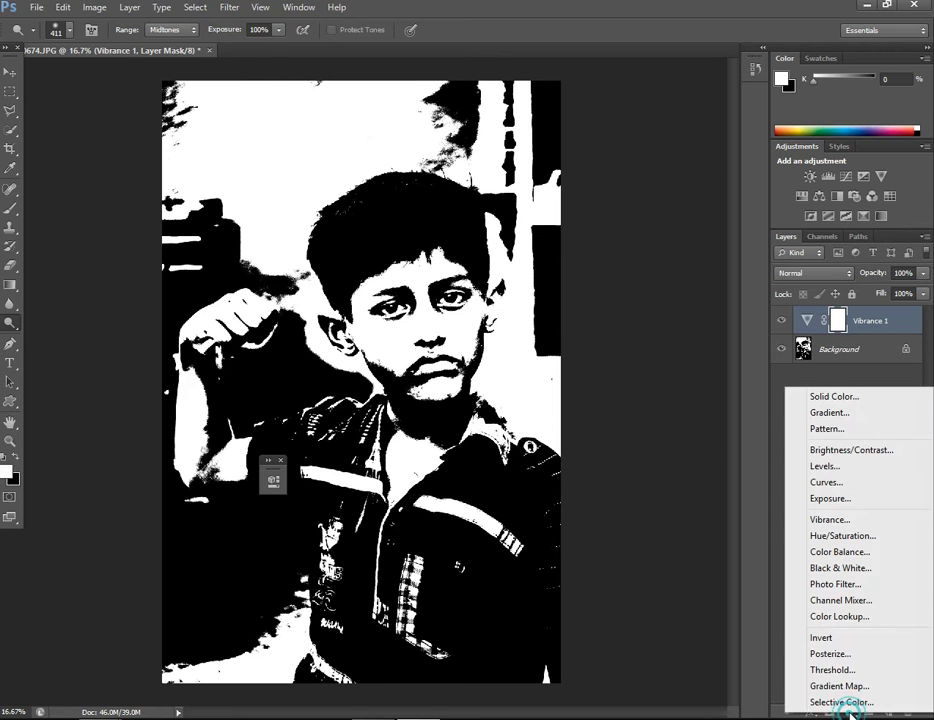
pyautogui.click(782, 575)
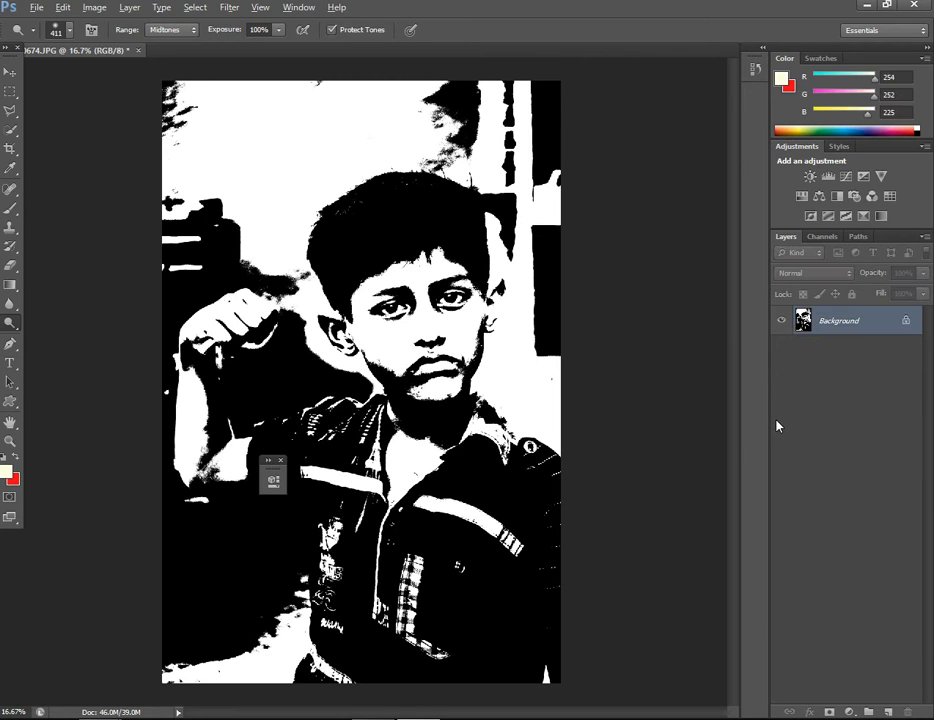
# Undo the merge and the vibrance and threshold adjustments back to the dodged colour photo.
pyautogui.hotkey('ctrl', 'z')
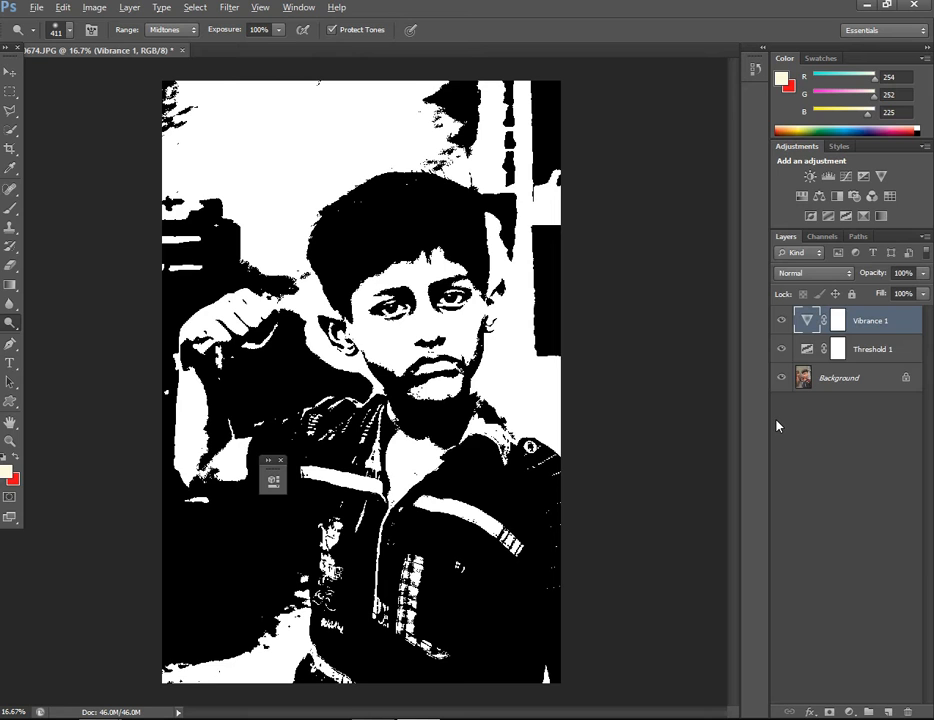
pyautogui.hotkey('ctrl', 'alt', 'z')
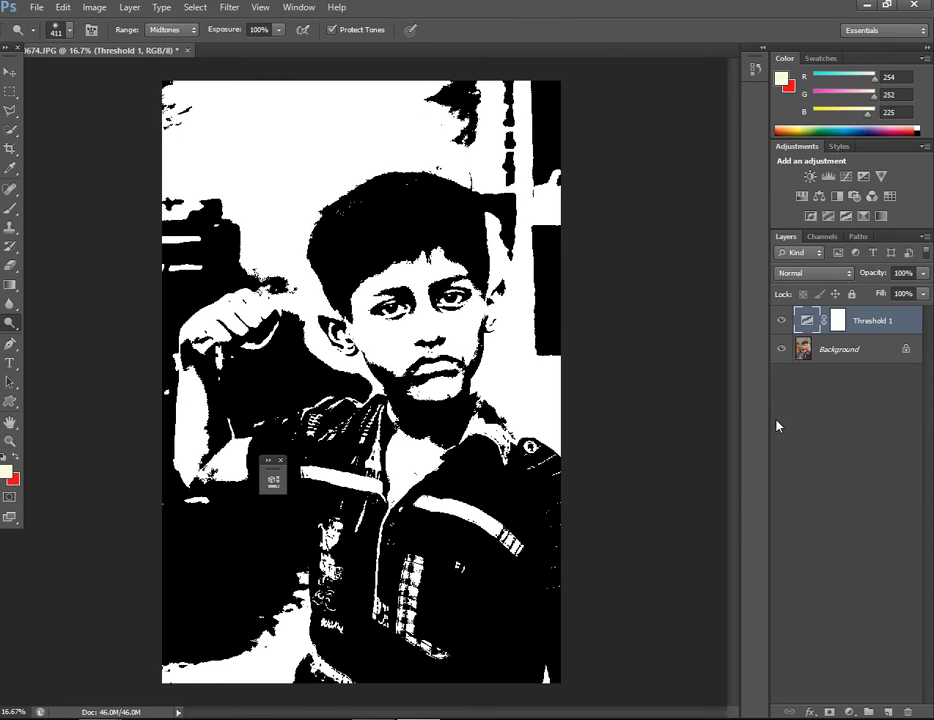
pyautogui.hotkey('ctrl', 'alt', 'z')
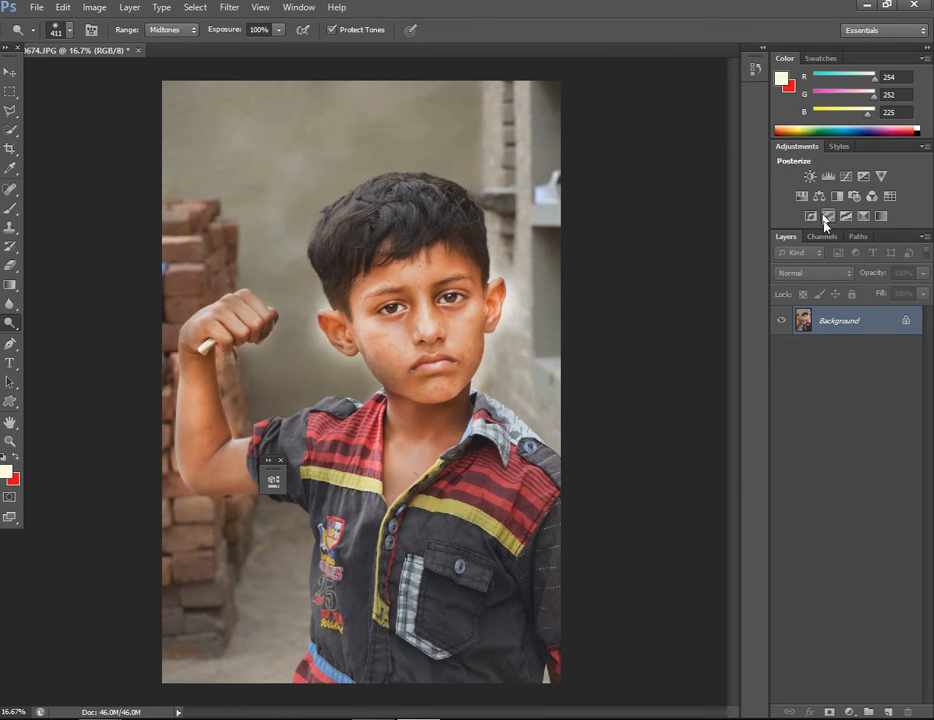
# Add a Vibrance adjustment layer with vibrance -26 and saturation -45, and merge it into the background.
pyautogui.click(880, 177)
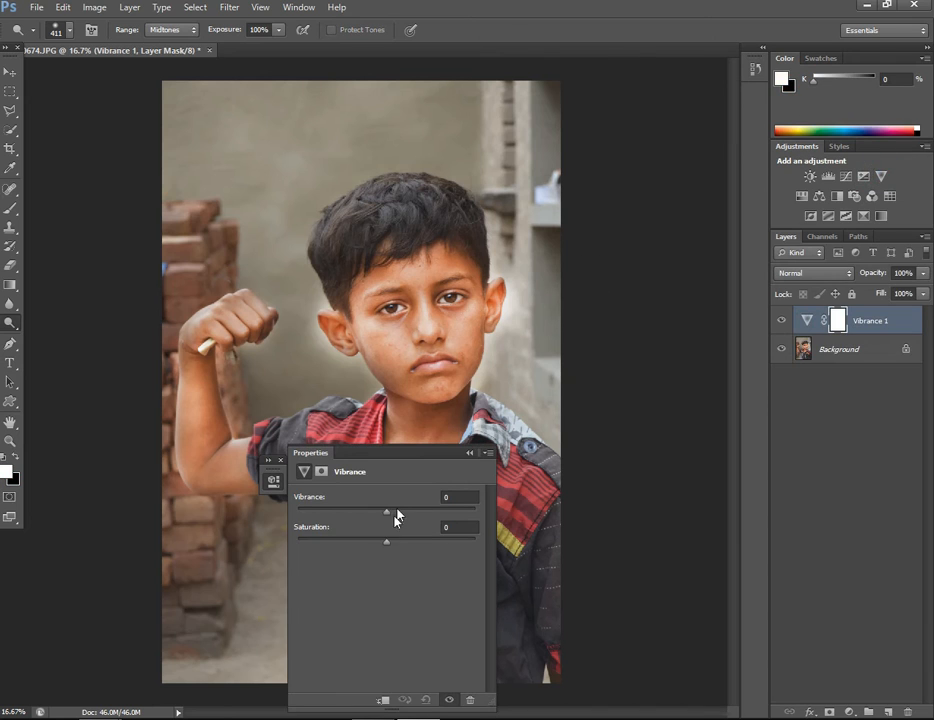
pyautogui.moveTo(384, 542); pyautogui.dragTo(287, 541)
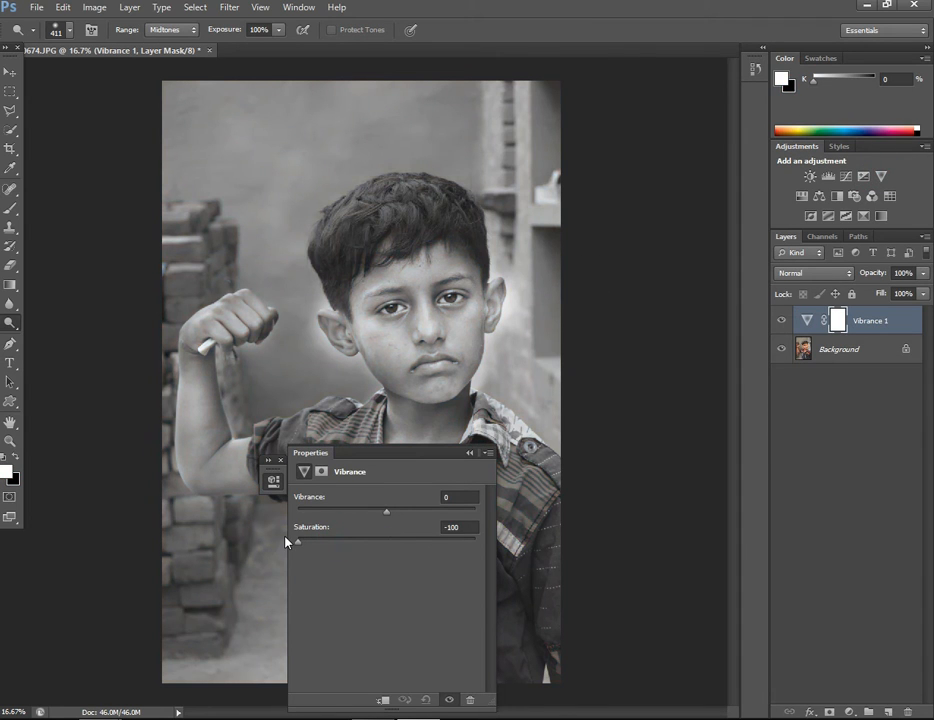
pyautogui.moveTo(319, 538); pyautogui.dragTo(365, 508)
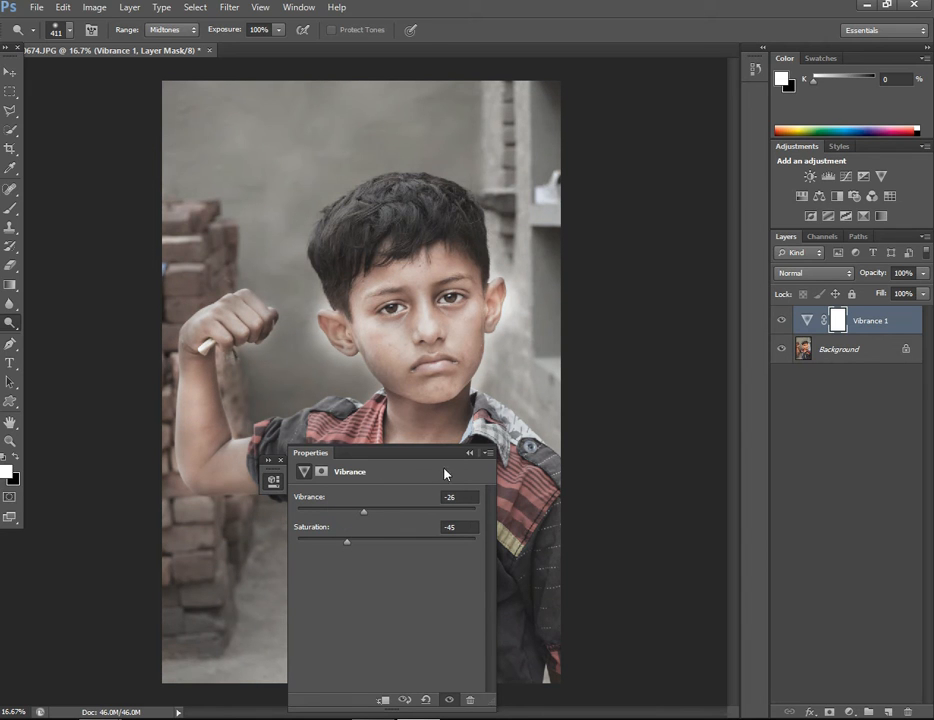
pyautogui.click(468, 455)
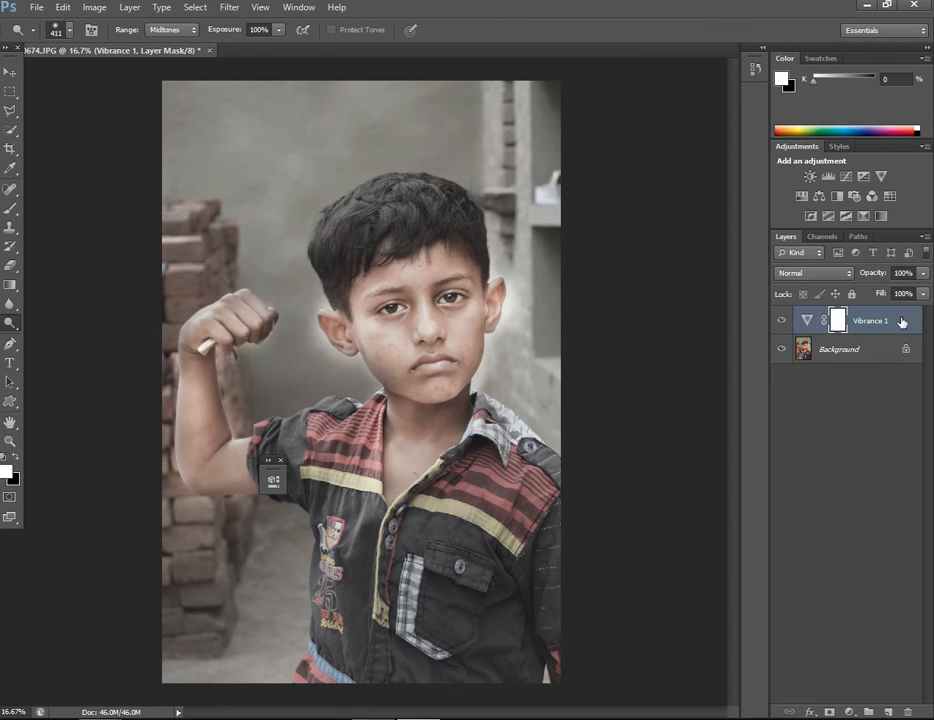
pyautogui.rightClick(858, 357)
pyautogui.click(855, 455)
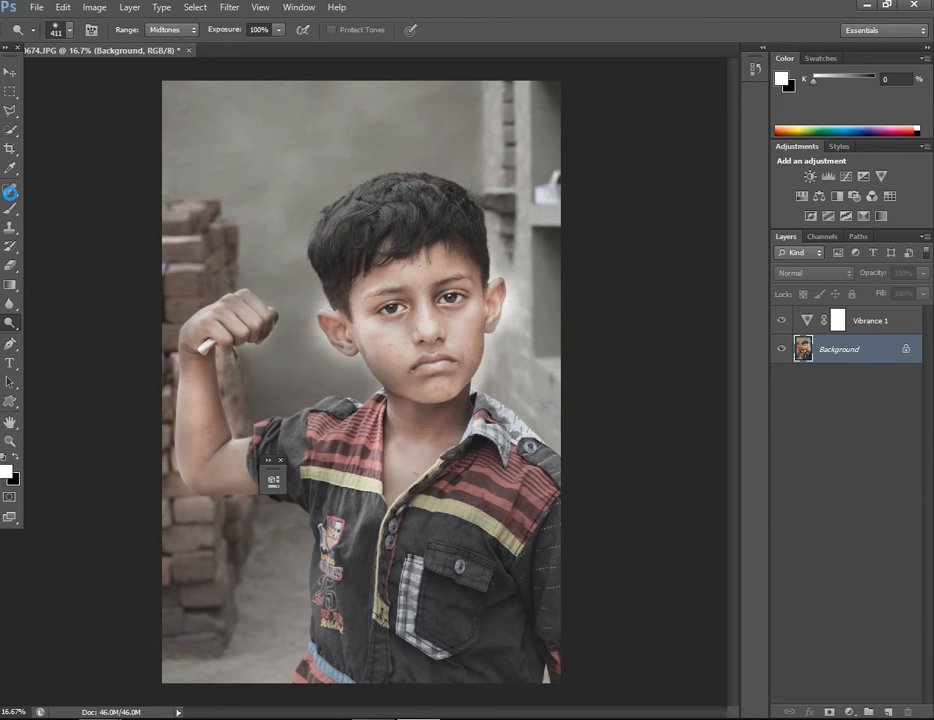
# Heal the blemishes on the raised forearm and the cheek beside it with the content-aware Spot Healing Brush.
pyautogui.click(10, 189)
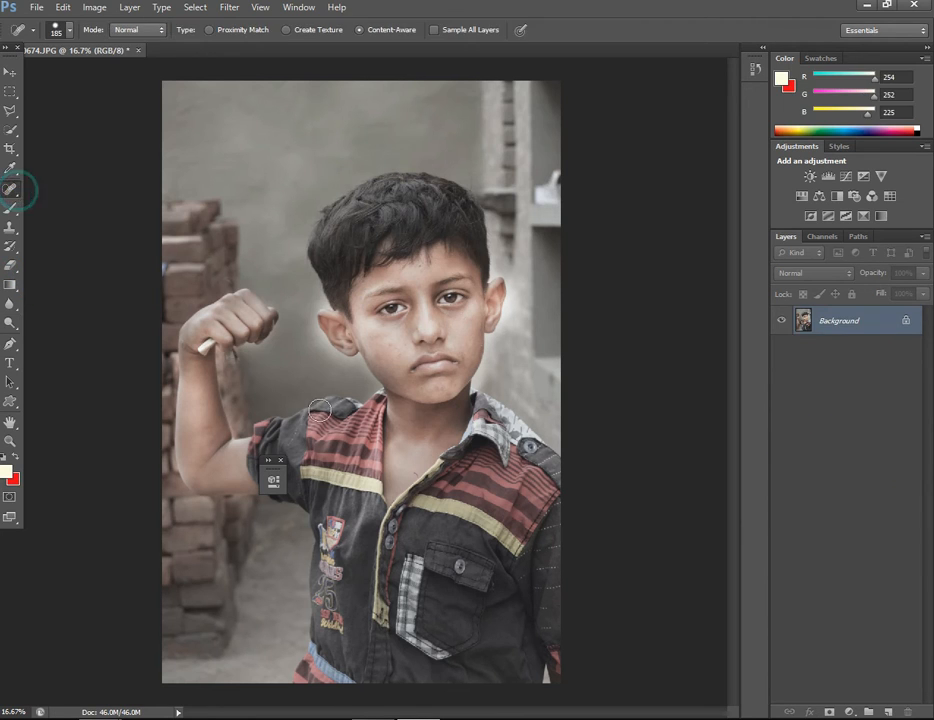
pyautogui.click(214, 469)
pyautogui.click(208, 424)
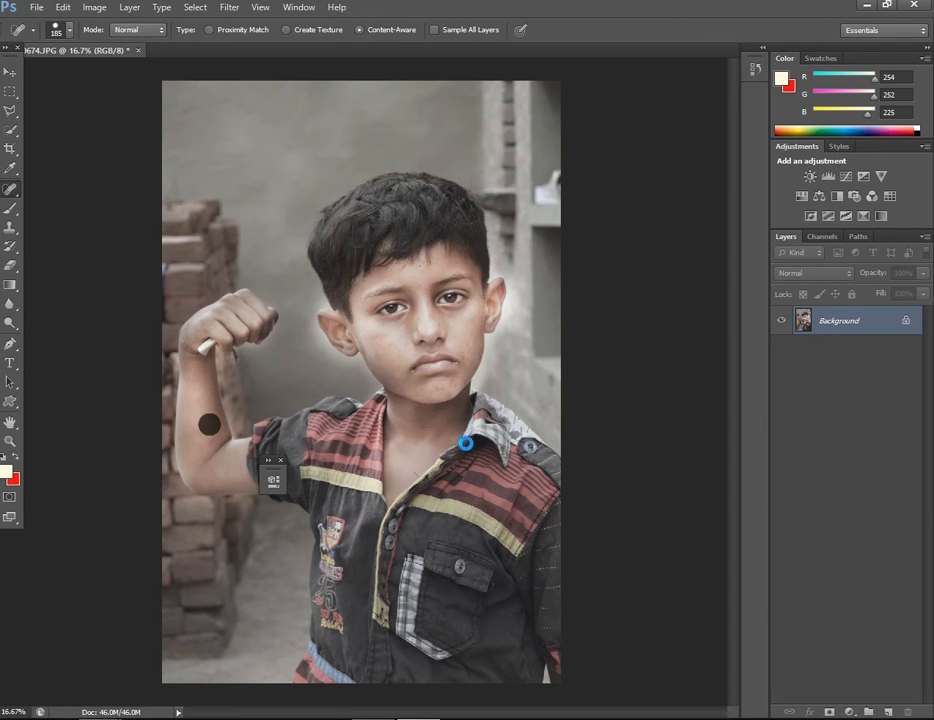
pyautogui.click(393, 345)
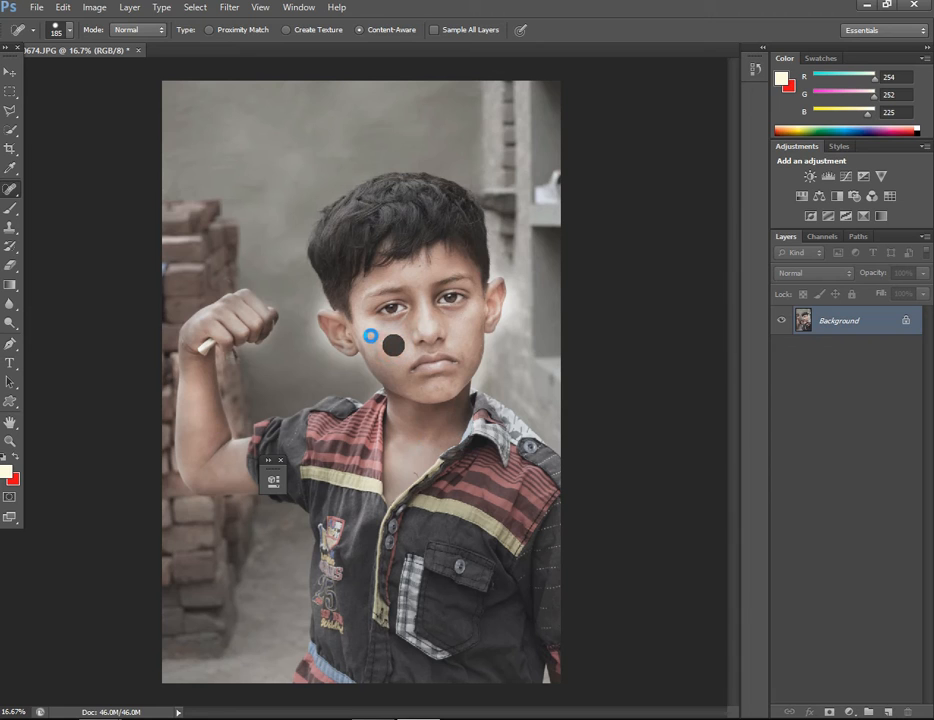
pyautogui.click(379, 338)
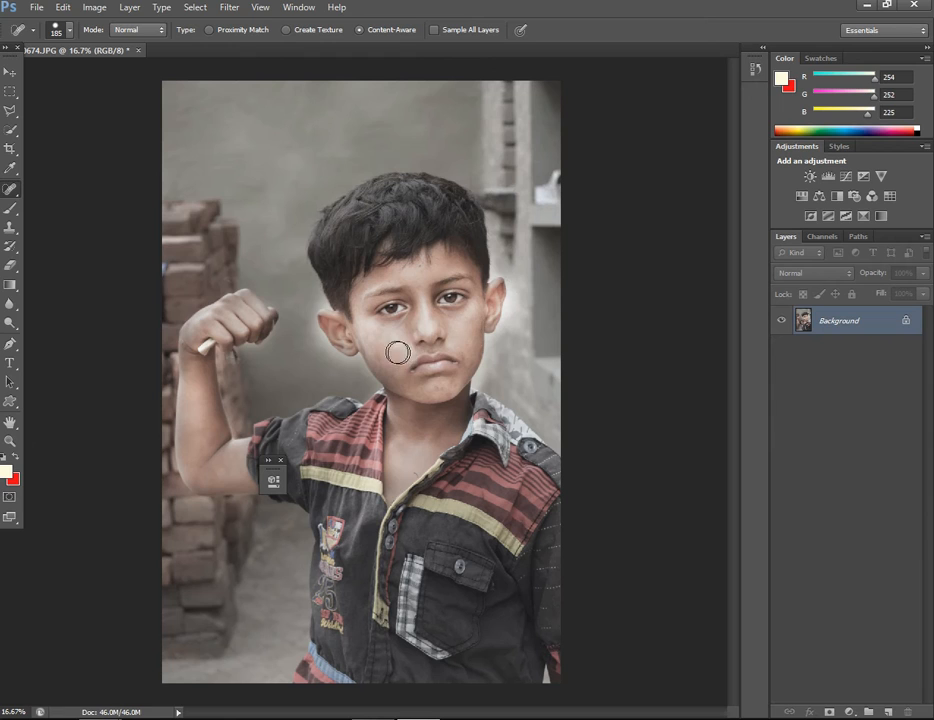
pyautogui.moveTo(380, 355); pyautogui.dragTo(378, 345)
pyautogui.click(391, 345)
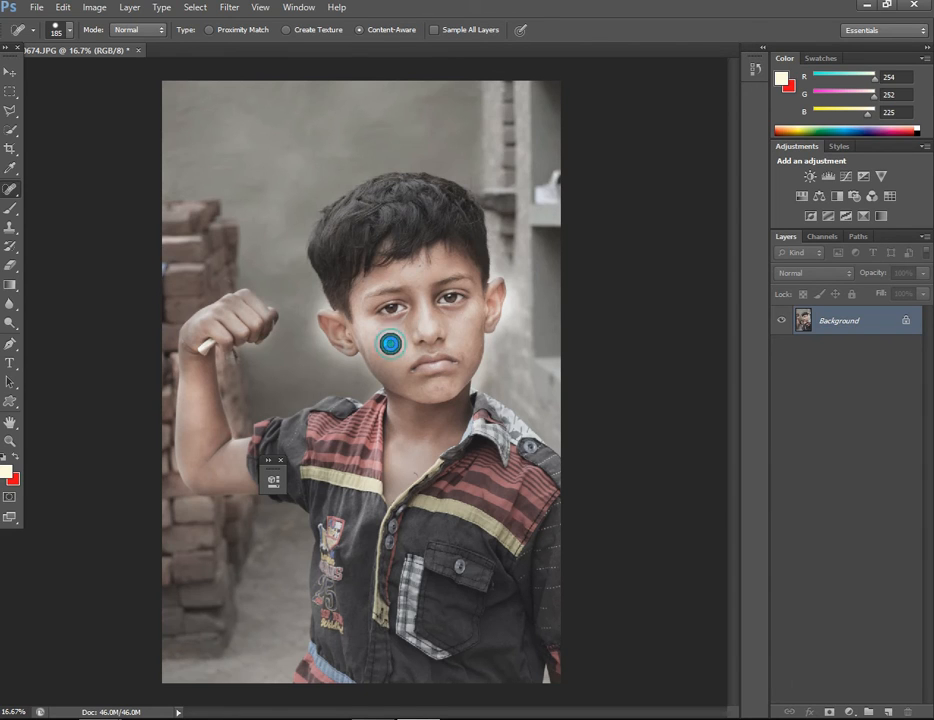
# Heal the remaining spots on the other cheek, forehead, forearm, nose and chin with the Spot Healing Brush.
pyautogui.click(468, 342)
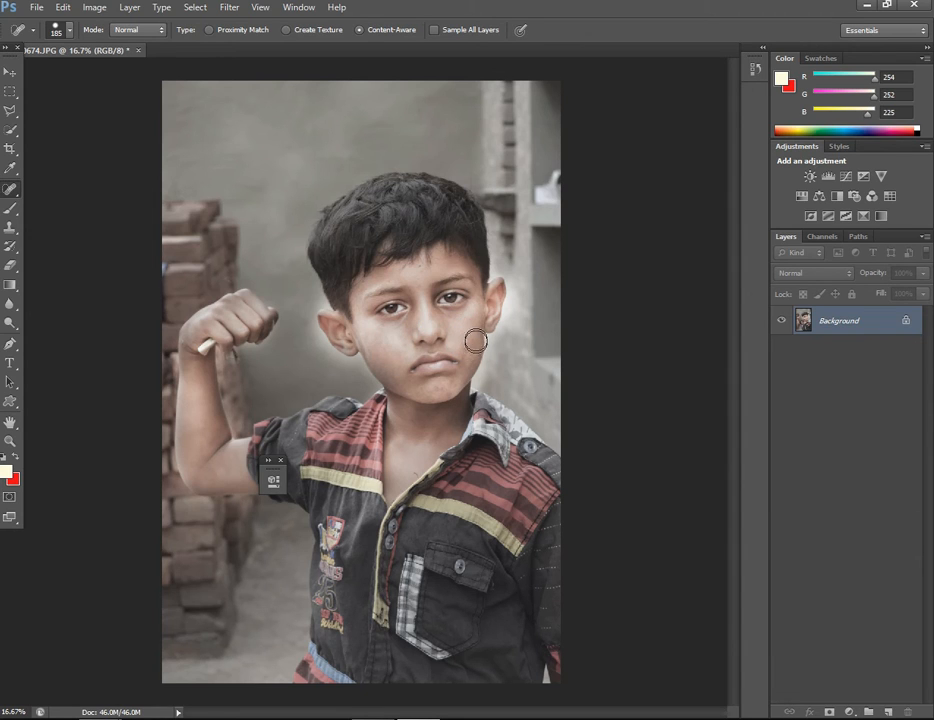
pyautogui.click(472, 345)
pyautogui.click(406, 269)
pyautogui.click(453, 294)
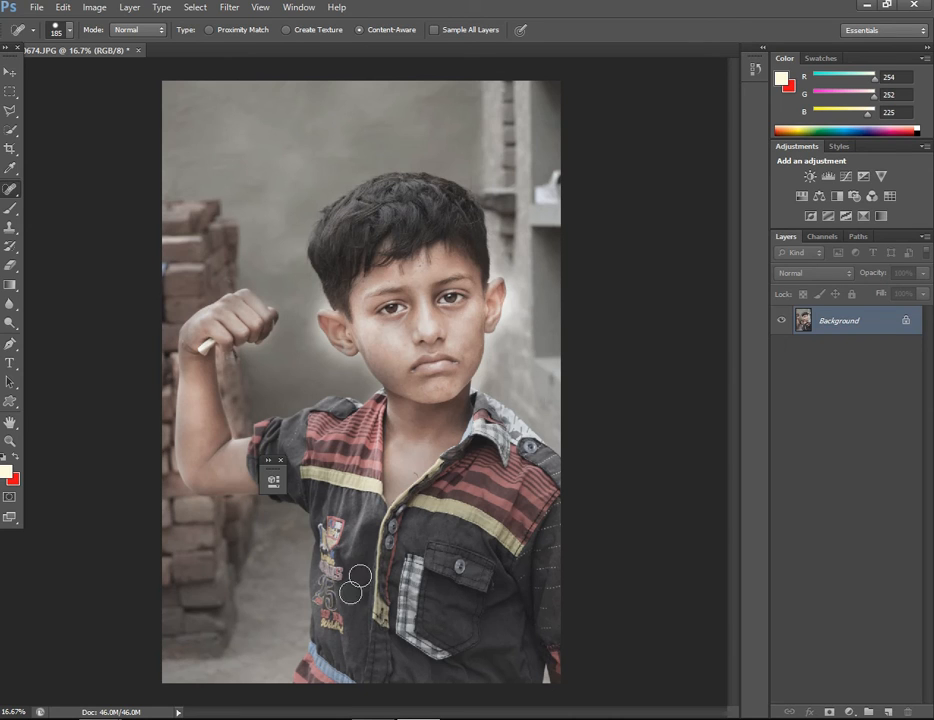
pyautogui.moveTo(225, 412)
pyautogui.mouseDown()
pyautogui.moveTo(211, 427)
pyautogui.moveTo(224, 431)
pyautogui.mouseUp()
pyautogui.click(371, 345)
pyautogui.click(408, 271)
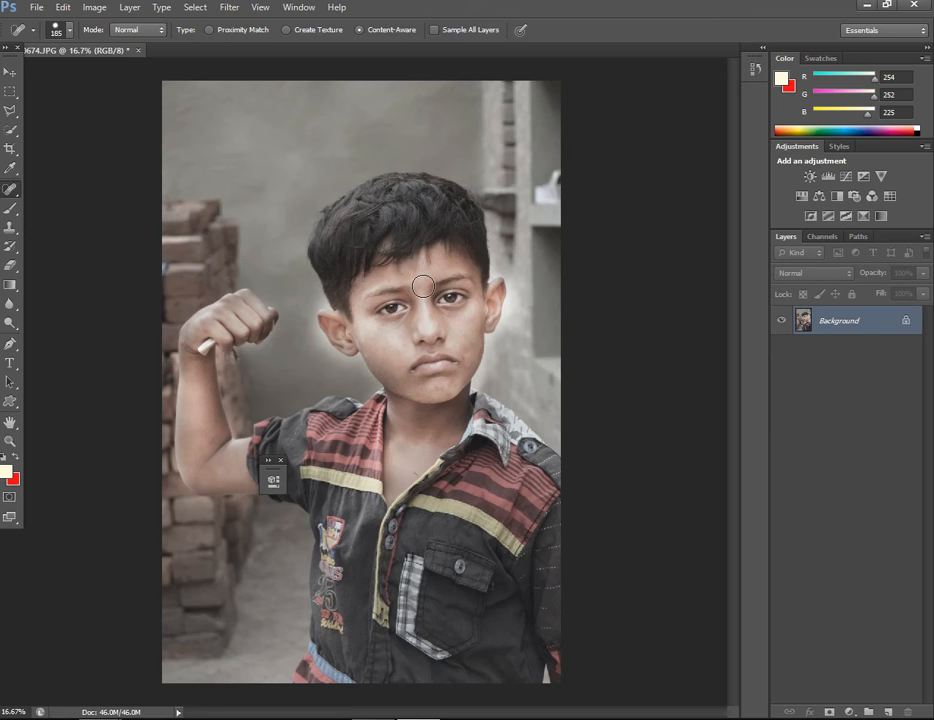
pyautogui.moveTo(425, 287)
pyautogui.mouseDown()
pyautogui.moveTo(441, 372)
pyautogui.moveTo(482, 364)
pyautogui.mouseUp()
pyautogui.click(424, 318)
pyautogui.moveTo(447, 385); pyautogui.dragTo(438, 384)
# Set the foreground colour to the skin tone sampled from the boy's cheek, RGB 202, 178, 168.
pyautogui.click(6, 470)
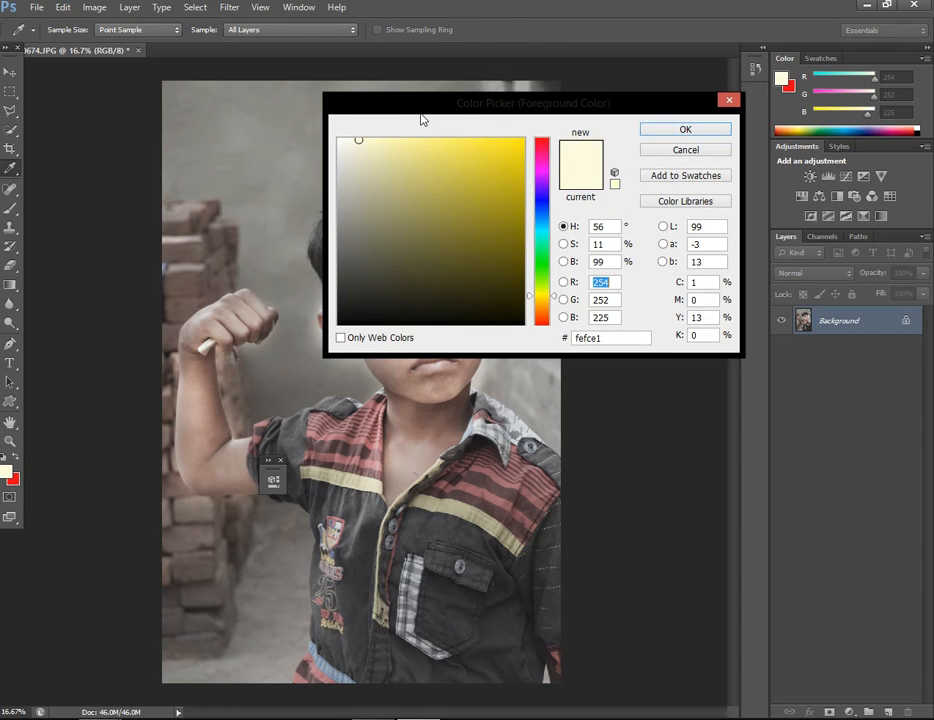
pyautogui.moveTo(421, 100); pyautogui.dragTo(537, 421)
pyautogui.click(390, 324)
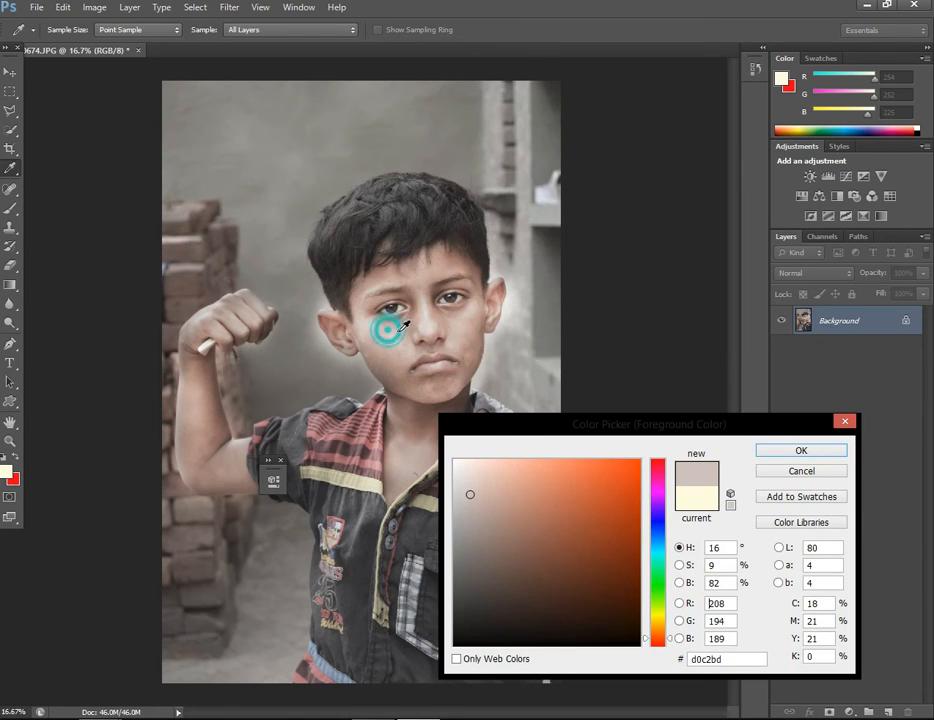
pyautogui.click(395, 338)
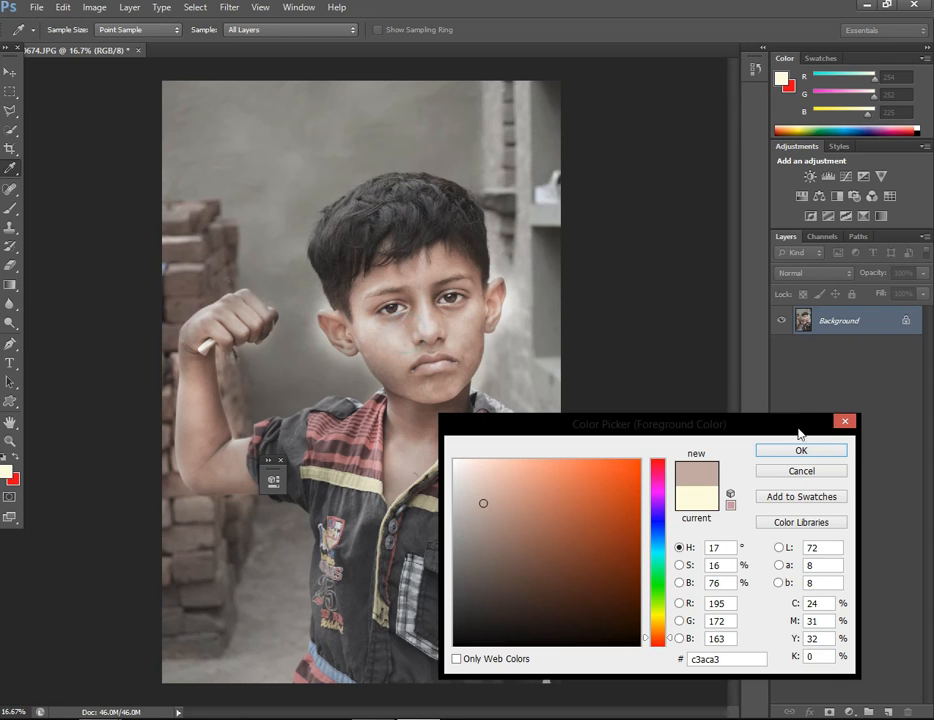
pyautogui.click(469, 323)
pyautogui.click(800, 450)
pyautogui.press('j')
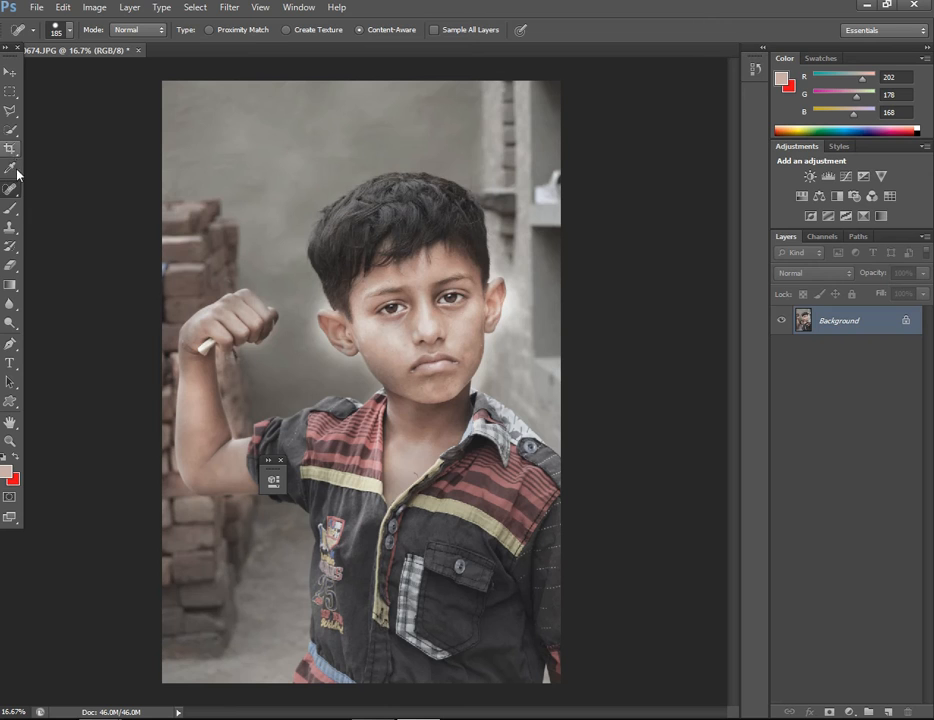
# Smooth the skin on the neck, raised arm and forehead using the Mixer Brush at 319 px with 0% hardness.
pyautogui.click(10, 208)
pyautogui.click(70, 245)
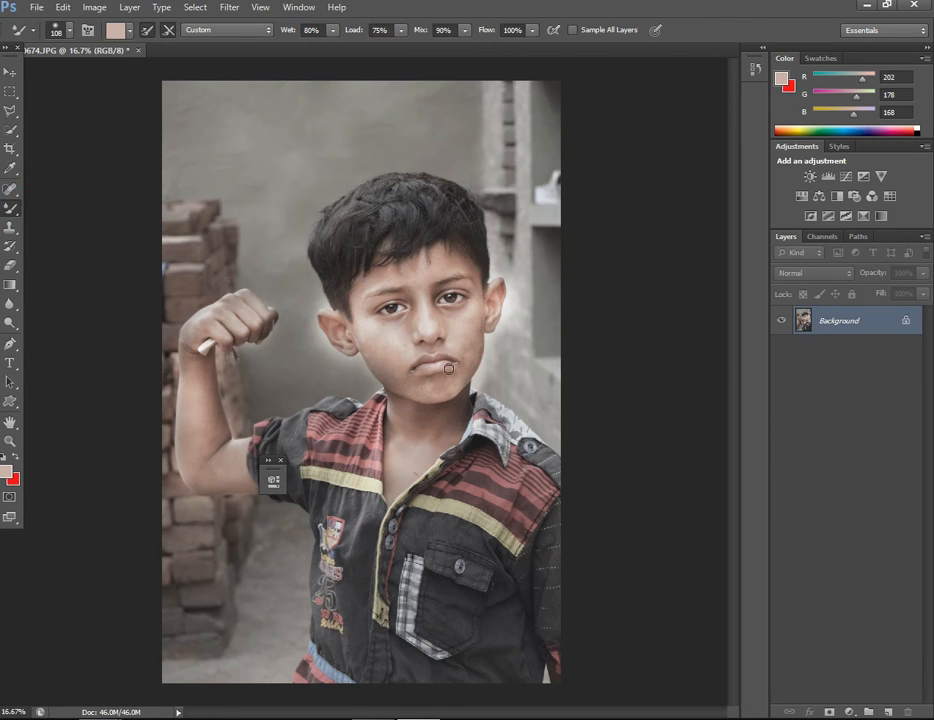
pyautogui.rightClick(448, 369)
pyautogui.moveTo(548, 402); pyautogui.dragTo(567, 405)
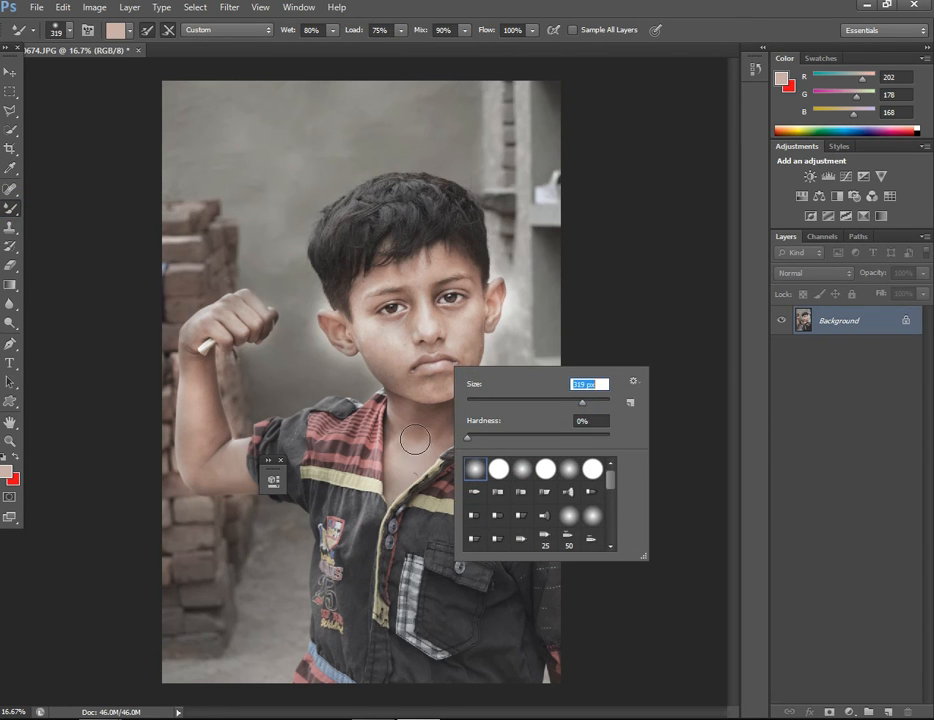
pyautogui.press('Return')
pyautogui.moveTo(425, 442)
pyautogui.mouseDown()
pyautogui.moveTo(448, 448)
pyautogui.moveTo(413, 467)
pyautogui.mouseUp()
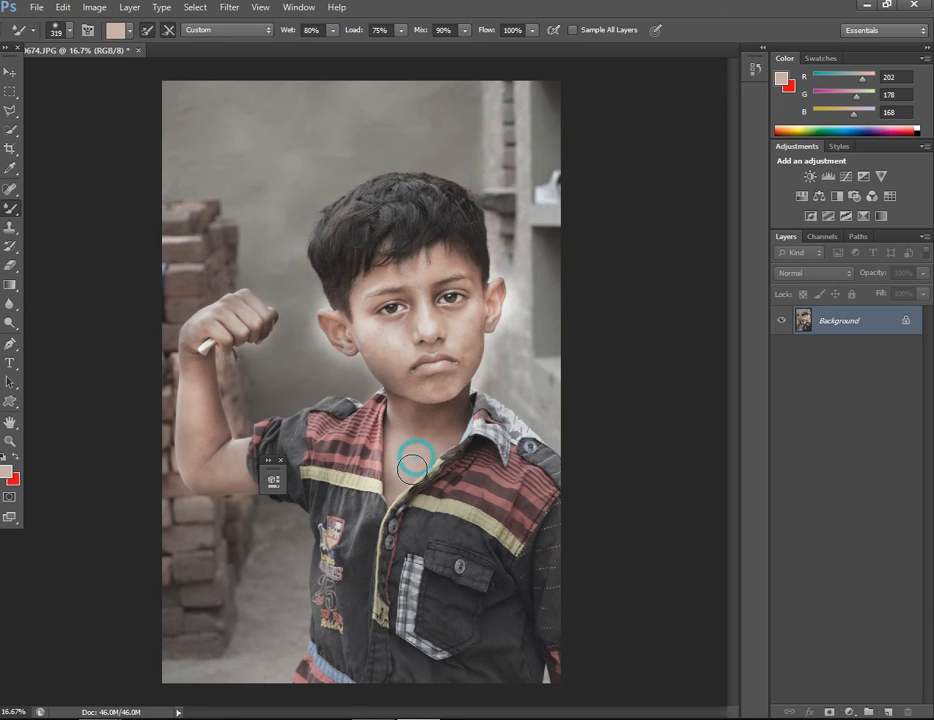
pyautogui.moveTo(200, 450)
pyautogui.mouseDown()
pyautogui.moveTo(208, 410)
pyautogui.moveTo(194, 442)
pyautogui.moveTo(203, 420)
pyautogui.moveTo(219, 469)
pyautogui.moveTo(229, 467)
pyautogui.moveTo(200, 475)
pyautogui.mouseUp()
pyautogui.moveTo(405, 268); pyautogui.dragTo(438, 260)
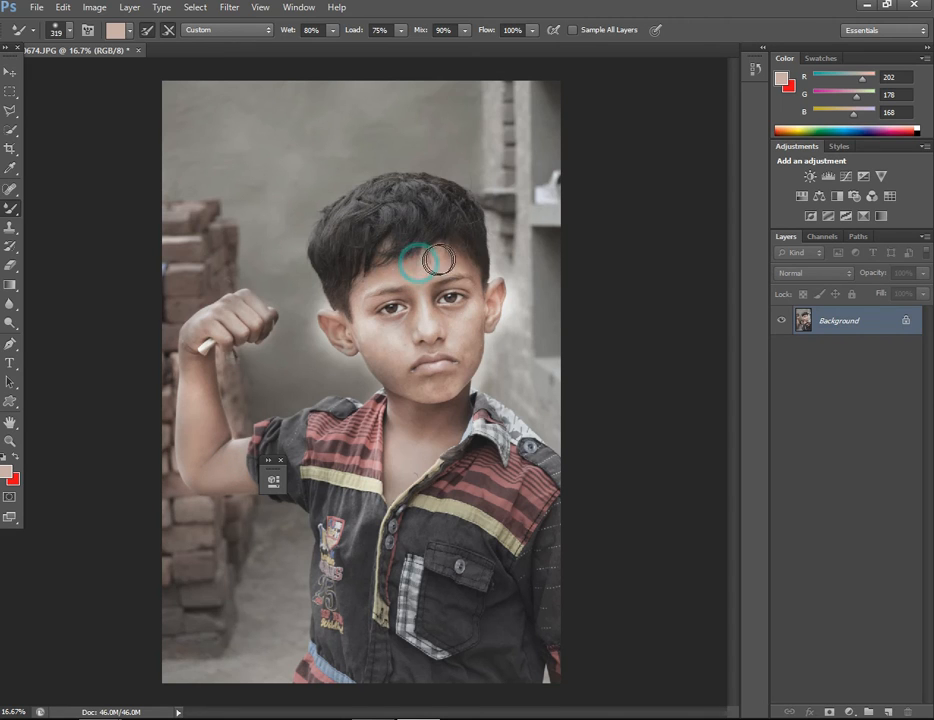
# Blend the skin on both cheeks, the jaw, neck and upper forehead with the Mixer Brush.
pyautogui.moveTo(469, 323)
pyautogui.mouseDown()
pyautogui.moveTo(475, 316)
pyautogui.moveTo(463, 359)
pyautogui.mouseUp()
pyautogui.moveTo(398, 338)
pyautogui.mouseDown()
pyautogui.moveTo(400, 354)
pyautogui.moveTo(396, 342)
pyautogui.moveTo(369, 336)
pyautogui.moveTo(398, 379)
pyautogui.mouseUp()
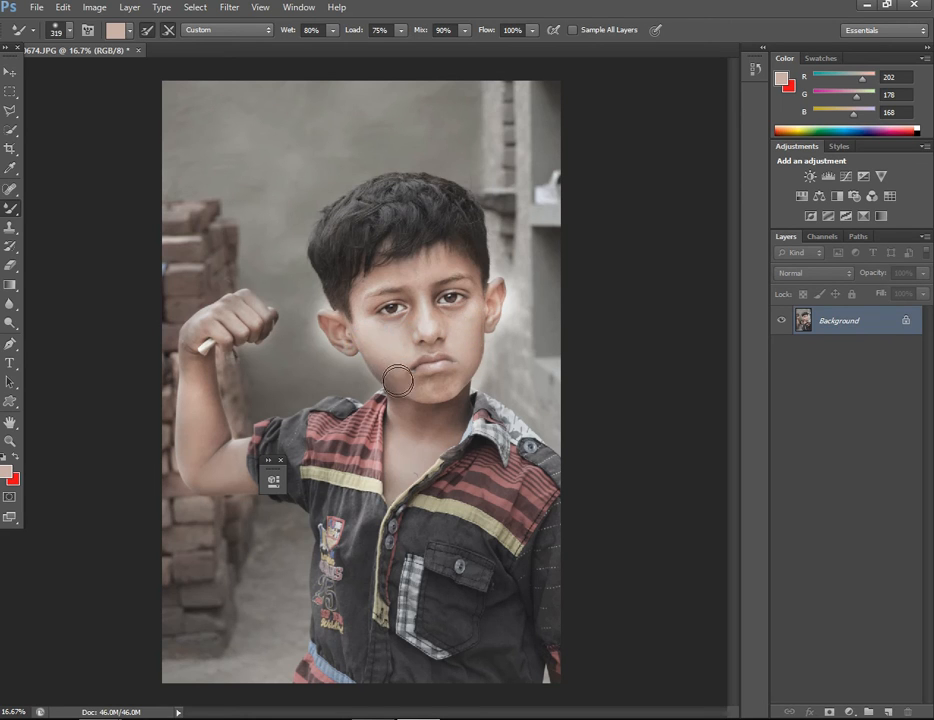
pyautogui.moveTo(419, 442); pyautogui.dragTo(398, 487)
pyautogui.moveTo(436, 436)
pyautogui.mouseDown()
pyautogui.moveTo(409, 439)
pyautogui.moveTo(407, 413)
pyautogui.moveTo(427, 423)
pyautogui.moveTo(404, 415)
pyautogui.mouseUp()
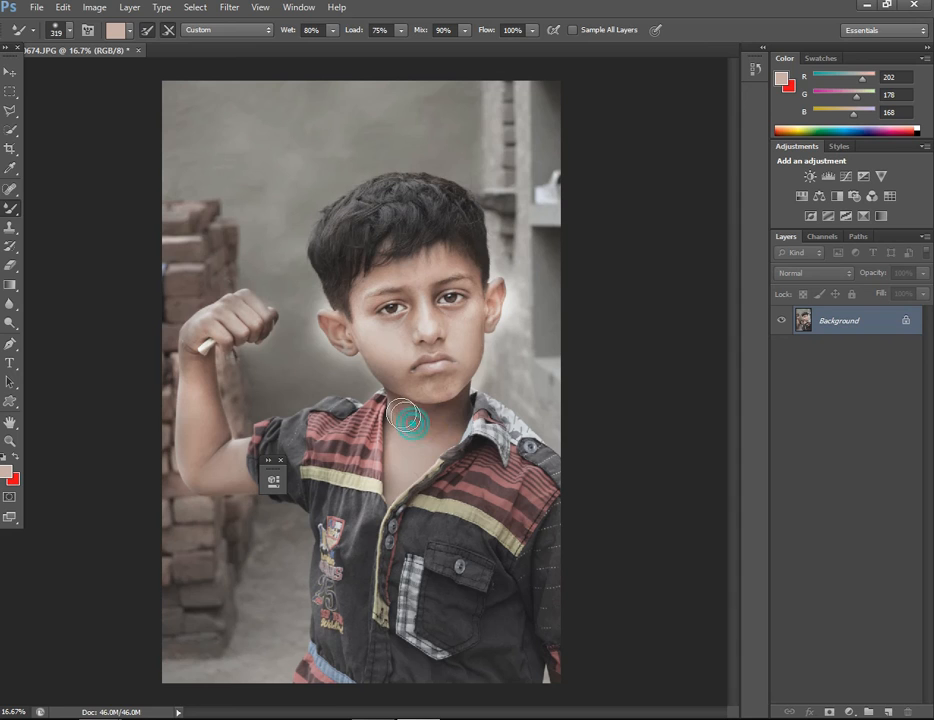
pyautogui.click(463, 415)
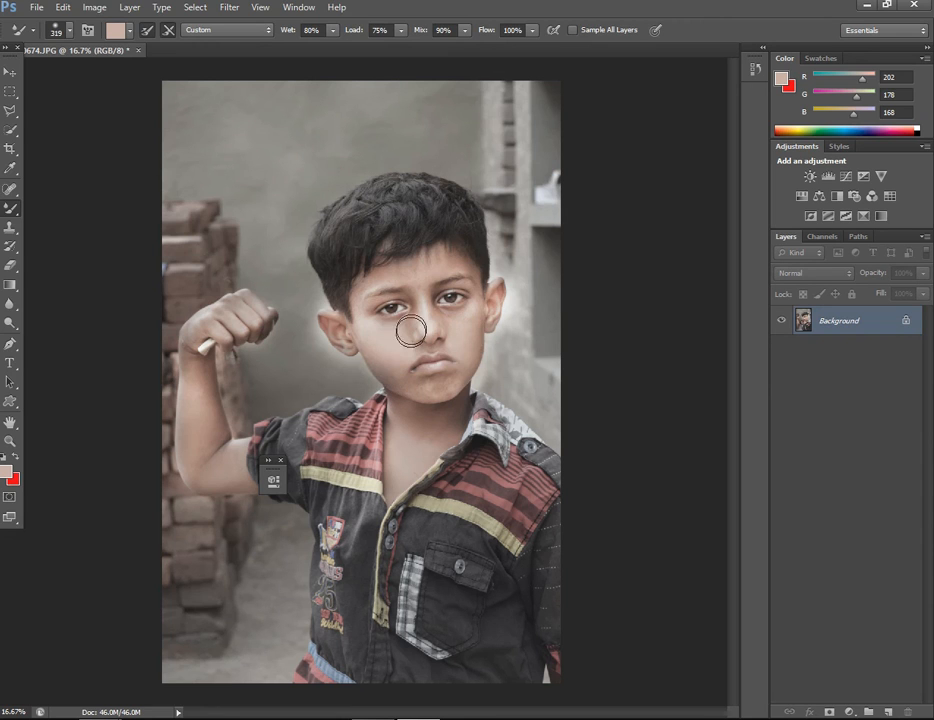
pyautogui.moveTo(433, 260); pyautogui.dragTo(434, 254)
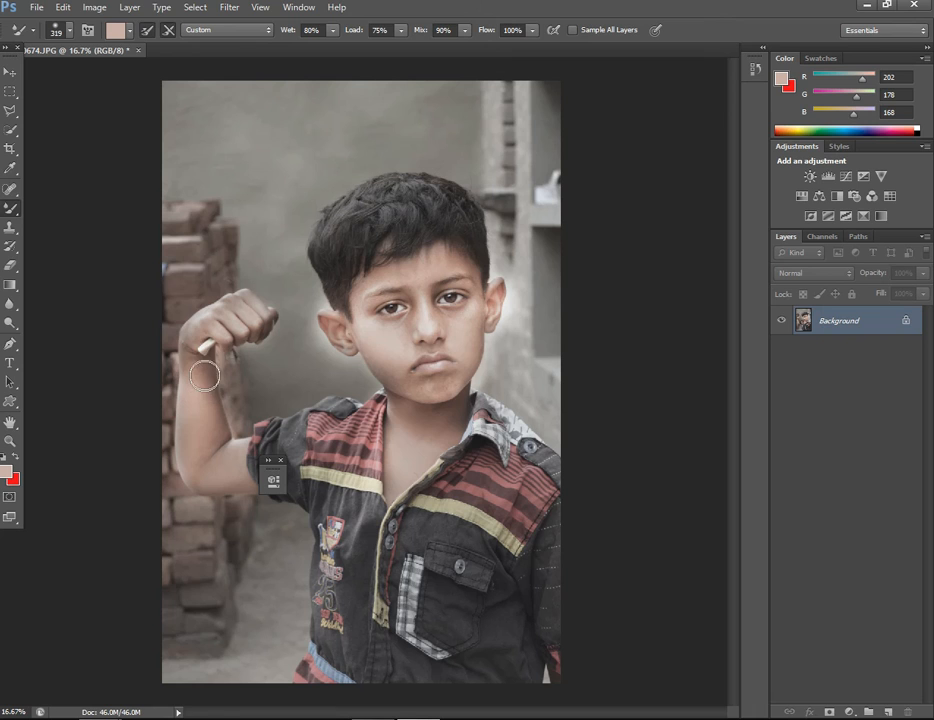
# Try blending the wrist skin over the white object in the fist, and undo those strokes.
pyautogui.moveTo(194, 343)
pyautogui.mouseDown()
pyautogui.moveTo(217, 326)
pyautogui.moveTo(230, 337)
pyautogui.moveTo(211, 332)
pyautogui.mouseUp()
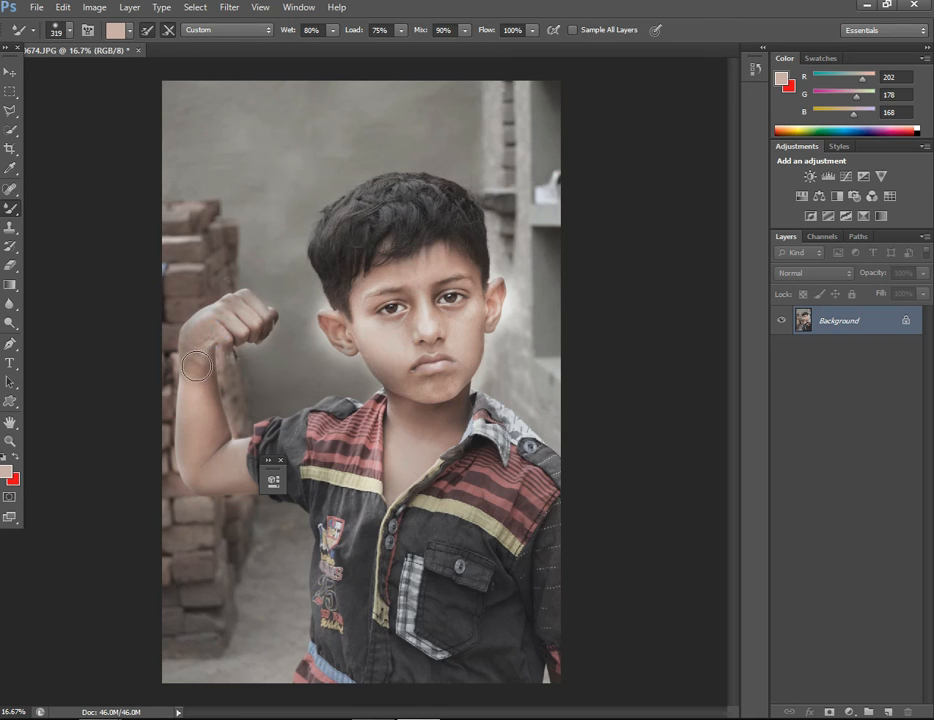
pyautogui.hotkey('ctrl', 'alt', 'z')
pyautogui.hotkey('ctrl', 'alt', 'z')
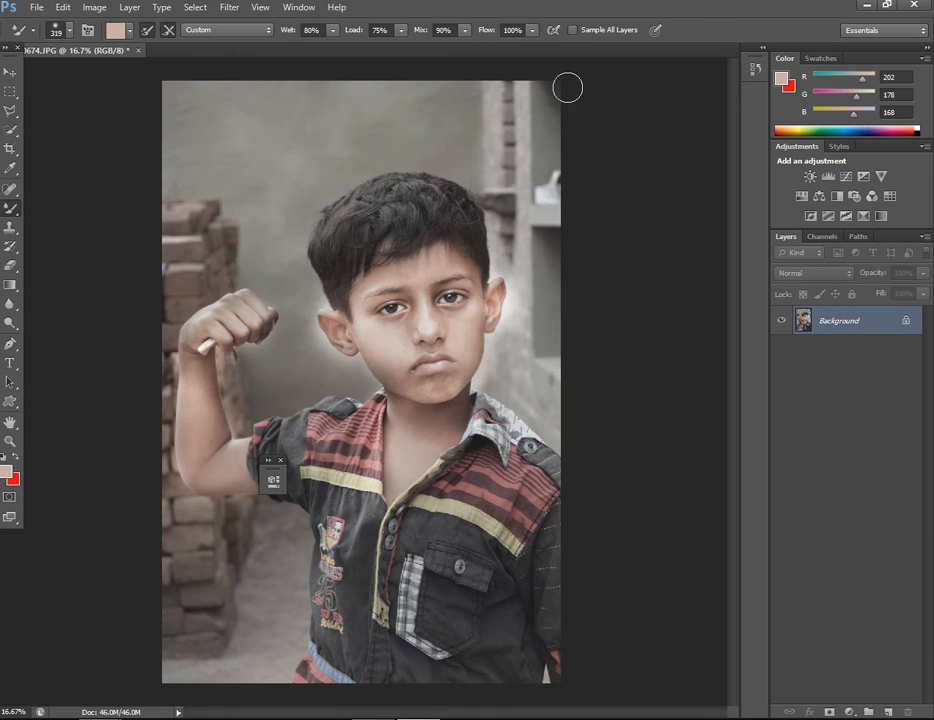
# Add a Brightness/Contrast adjustment layer using legacy mode with brightness -12 and contrast 29.
pyautogui.click(811, 178)
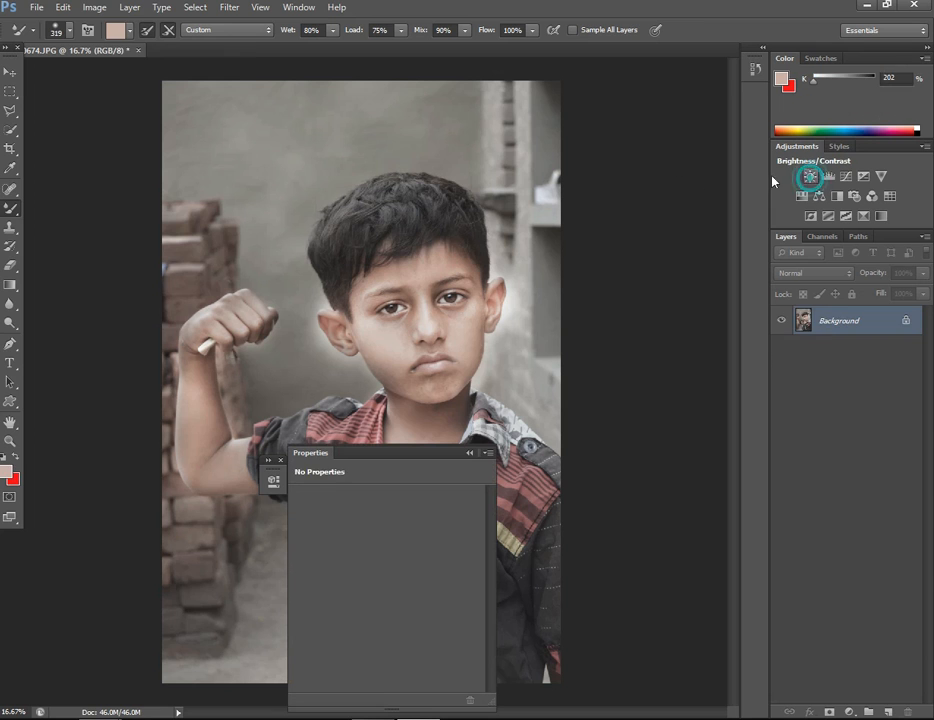
pyautogui.moveTo(428, 564); pyautogui.dragTo(470, 566)
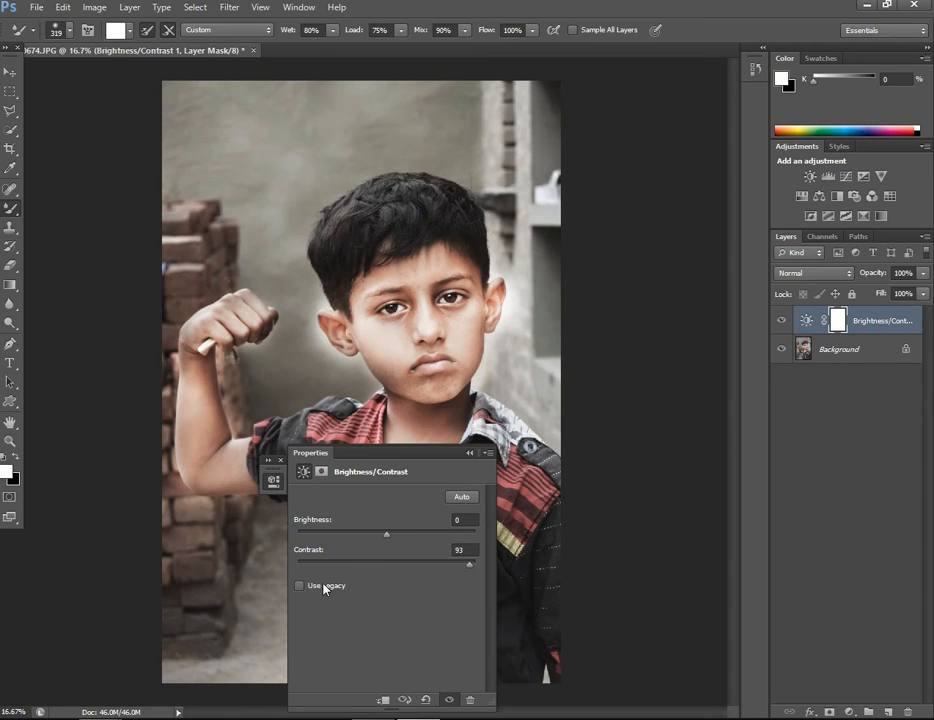
pyautogui.click(318, 587)
pyautogui.click(388, 565)
pyautogui.moveTo(403, 571); pyautogui.dragTo(422, 576)
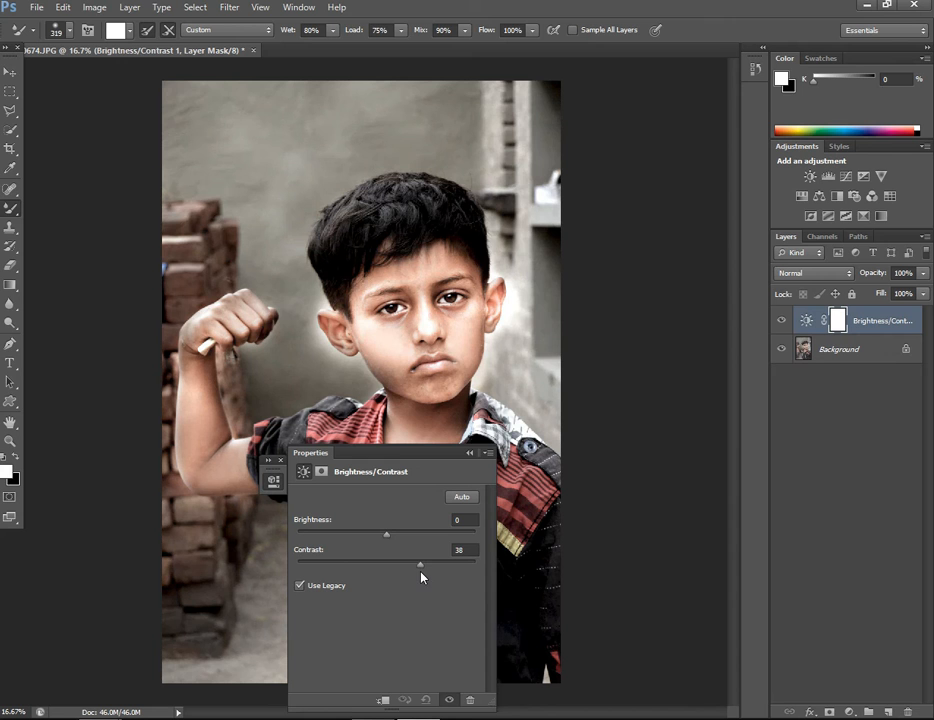
pyautogui.moveTo(386, 535)
pyautogui.mouseDown()
pyautogui.moveTo(338, 533)
pyautogui.moveTo(376, 537)
pyautogui.mouseUp()
pyautogui.moveTo(420, 568)
pyautogui.mouseDown()
pyautogui.moveTo(365, 560)
pyautogui.moveTo(477, 567)
pyautogui.moveTo(412, 567)
pyautogui.mouseUp()
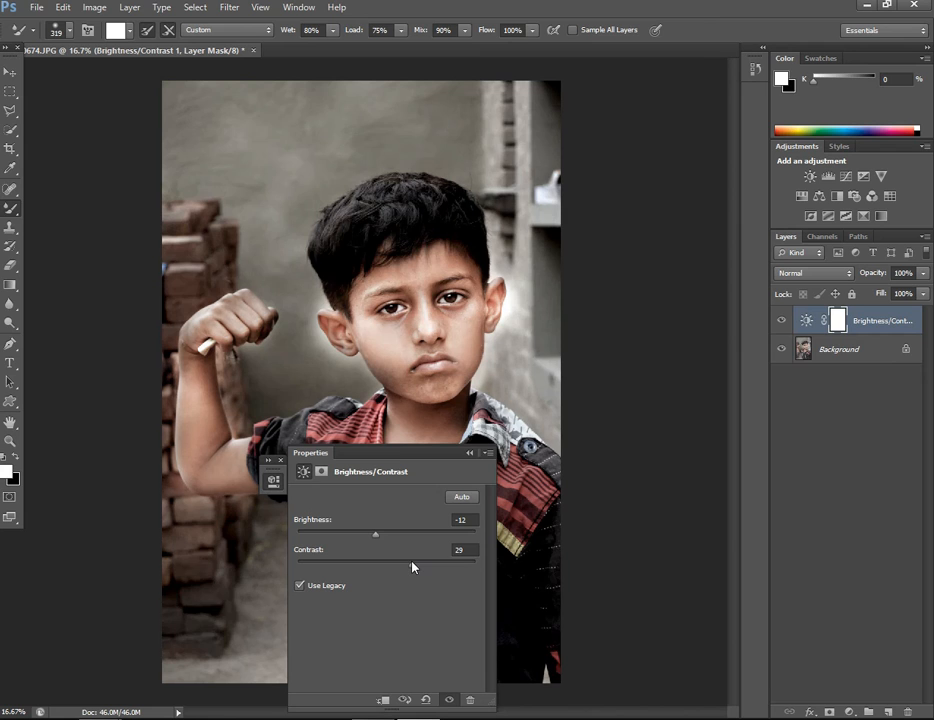
pyautogui.click(468, 452)
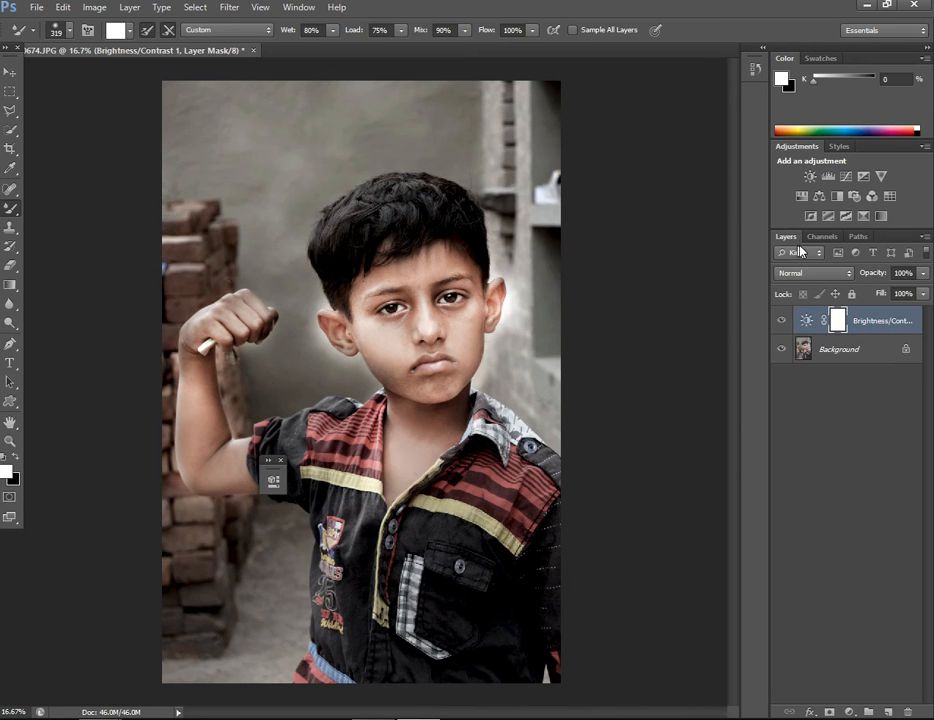
# Try a Black & White adjustment layer with raised reds, and undo it back to the colour photo.
pyautogui.click(835, 196)
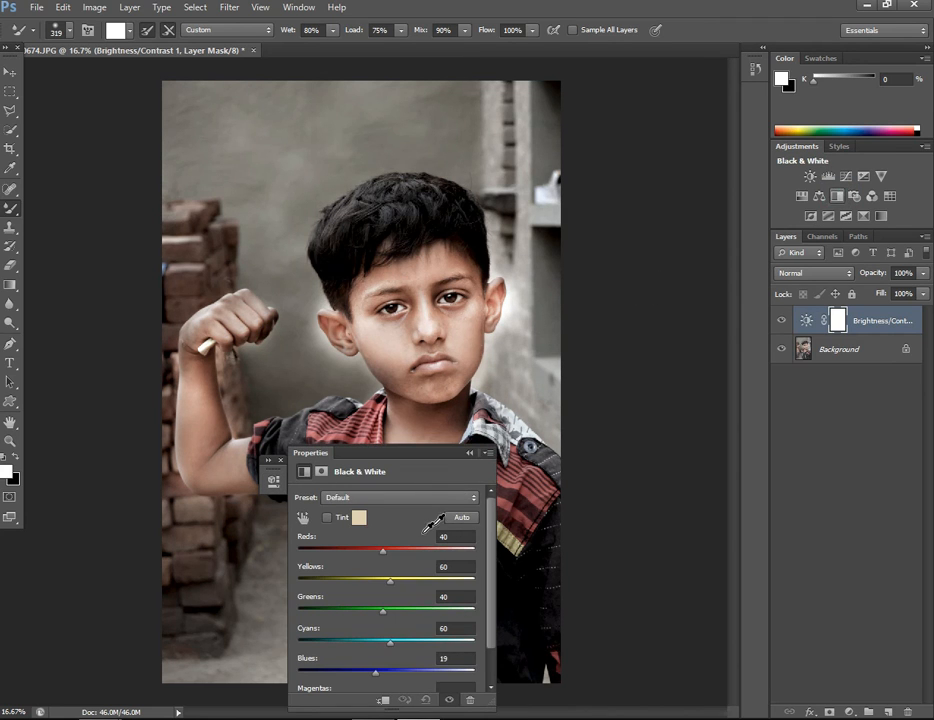
pyautogui.moveTo(382, 549); pyautogui.dragTo(406, 552)
pyautogui.click(467, 455)
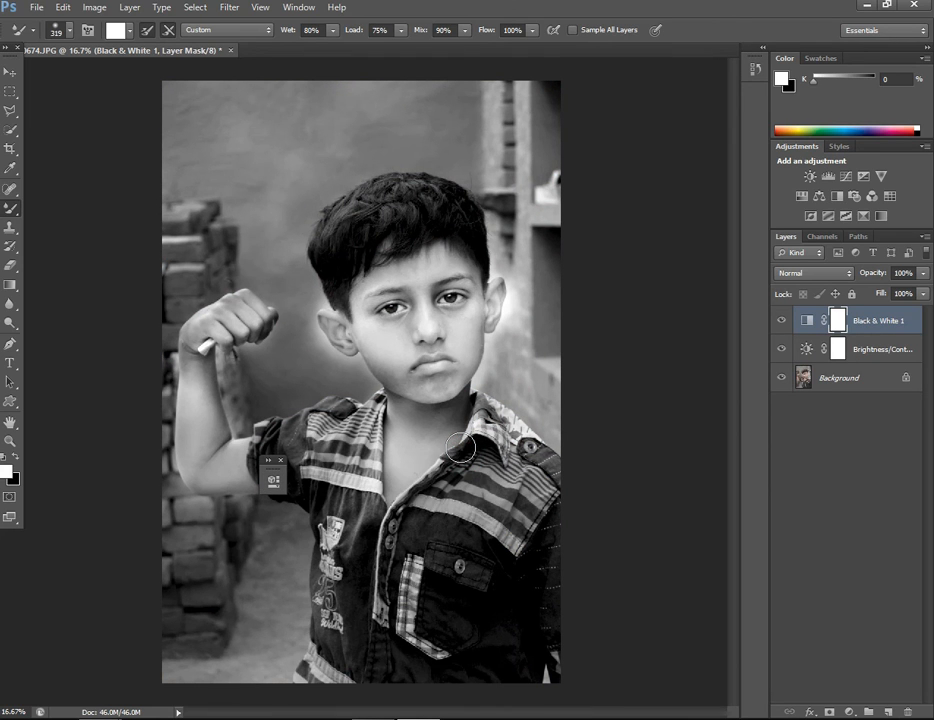
pyautogui.hotkey('ctrl', 'alt', 'z')
pyautogui.hotkey('ctrl', 'alt', 'z')
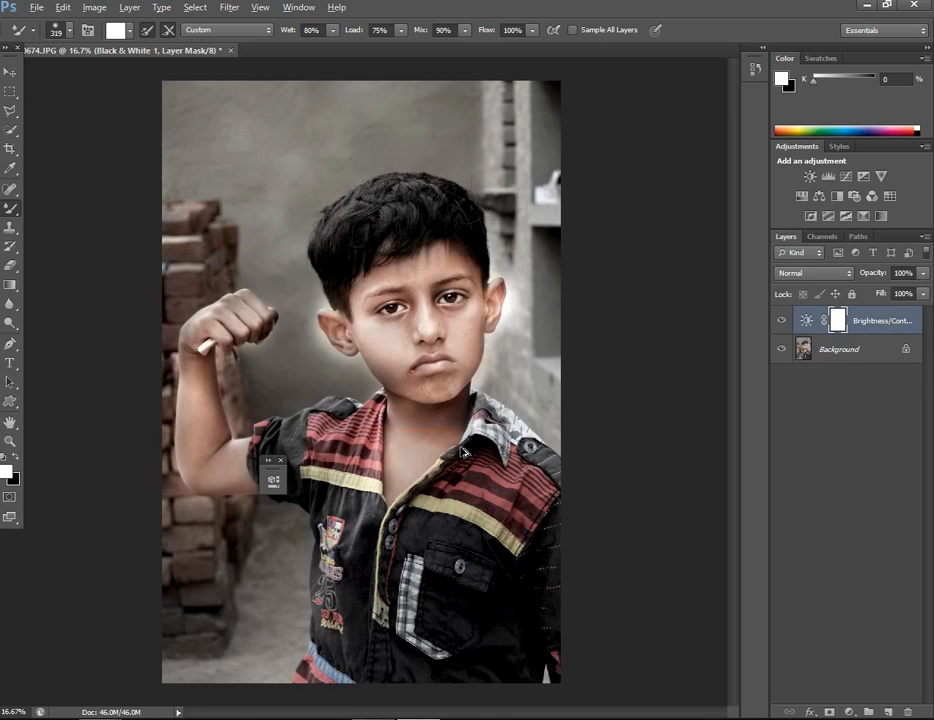
# Add a Color Balance adjustment layer with midtones cyan-red at -27, and merge all layers into the background.
pyautogui.click(819, 196)
pyautogui.moveTo(362, 536)
pyautogui.mouseDown()
pyautogui.moveTo(328, 535)
pyautogui.moveTo(346, 534)
pyautogui.mouseUp()
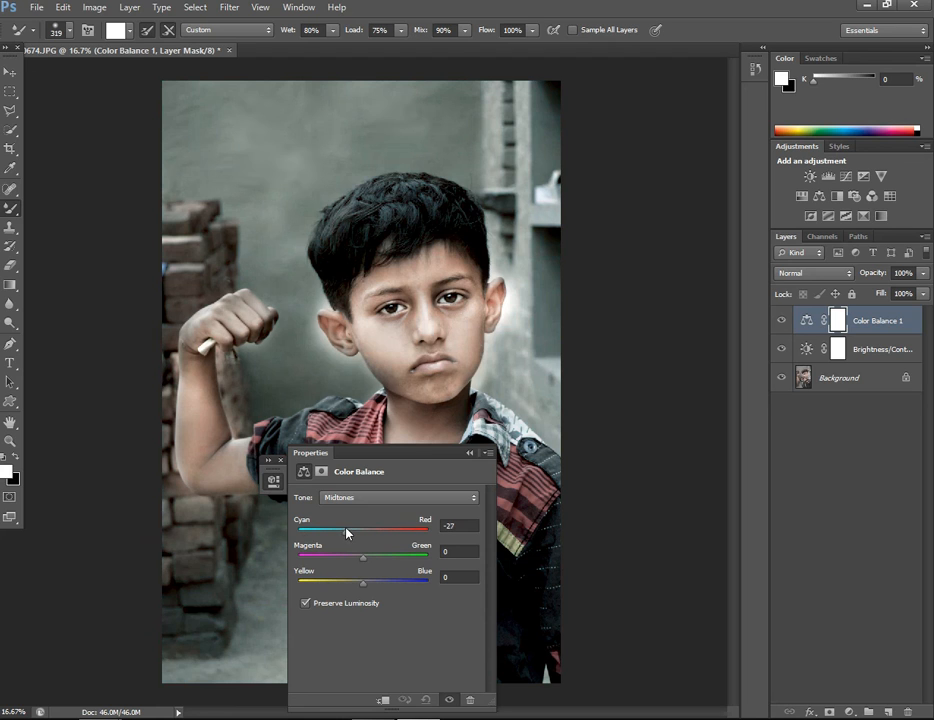
pyautogui.click(469, 453)
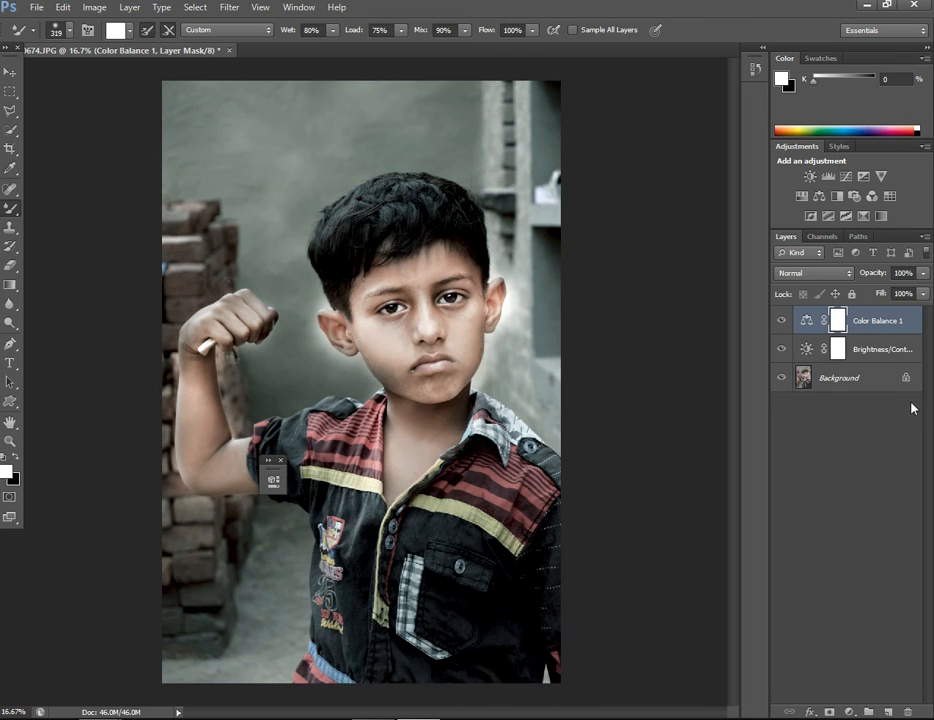
pyautogui.rightClick(858, 380)
pyautogui.click(834, 482)
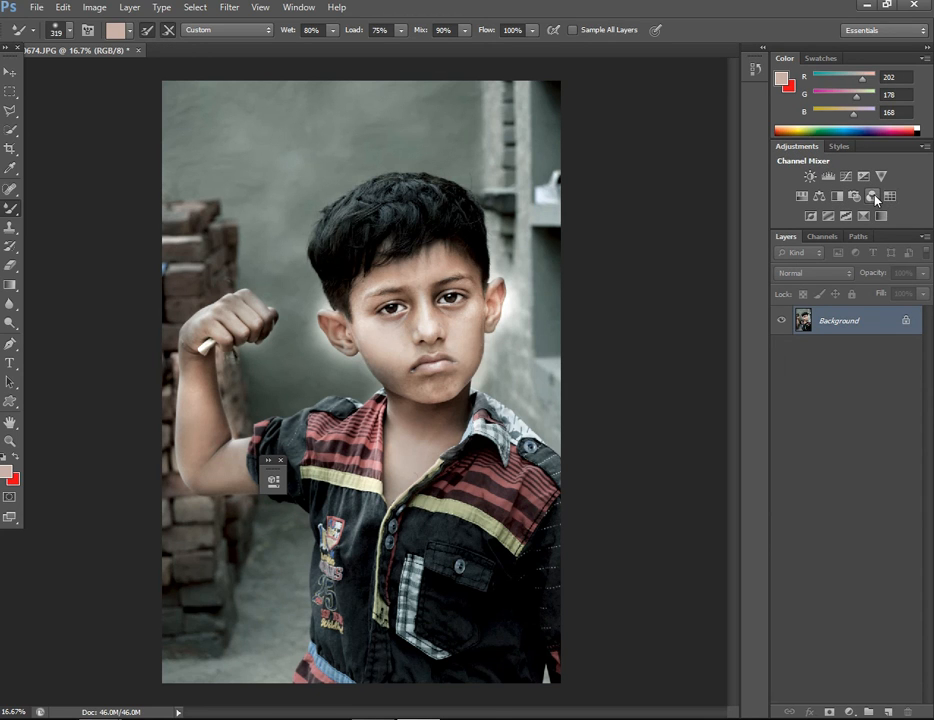
# Add a Channel Mixer adjustment layer with its default settings, and merge the visible layers into the background.
pyautogui.click(873, 197)
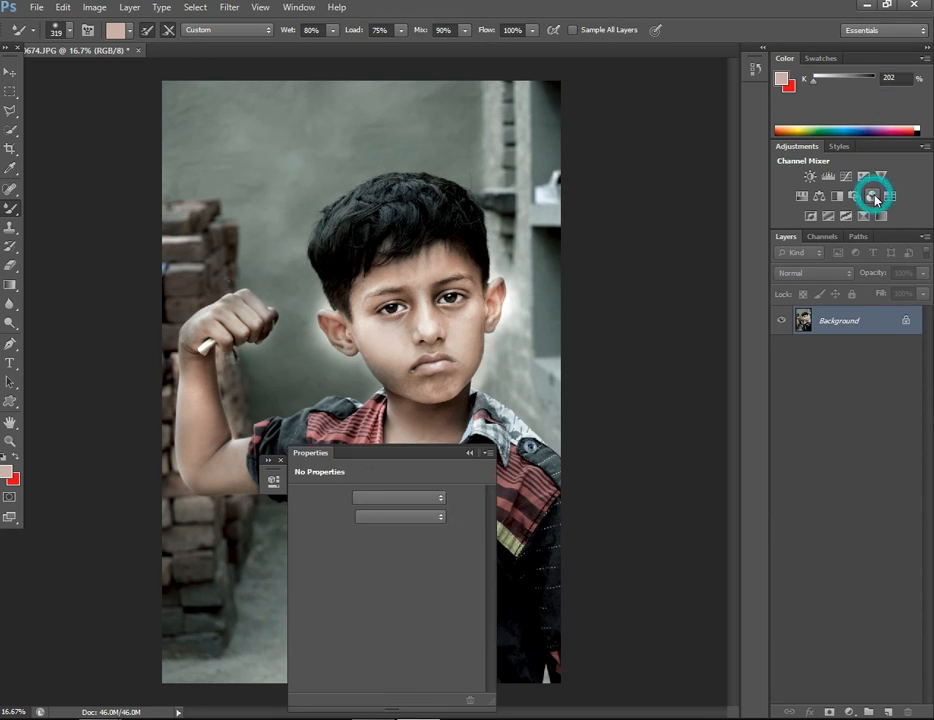
pyautogui.click(472, 454)
pyautogui.rightClick(857, 320)
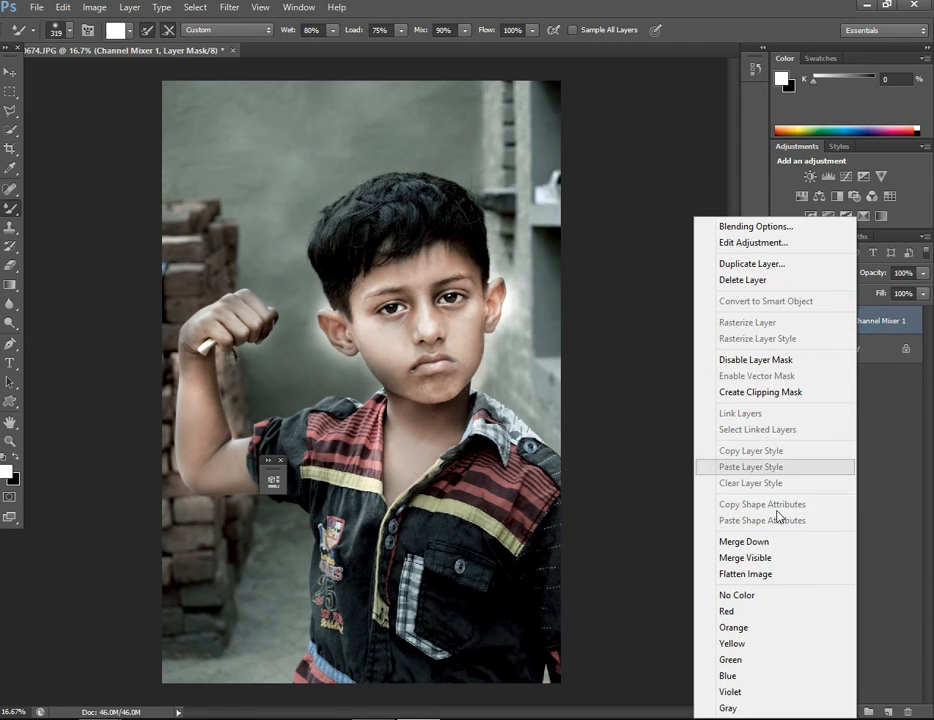
pyautogui.click(746, 558)
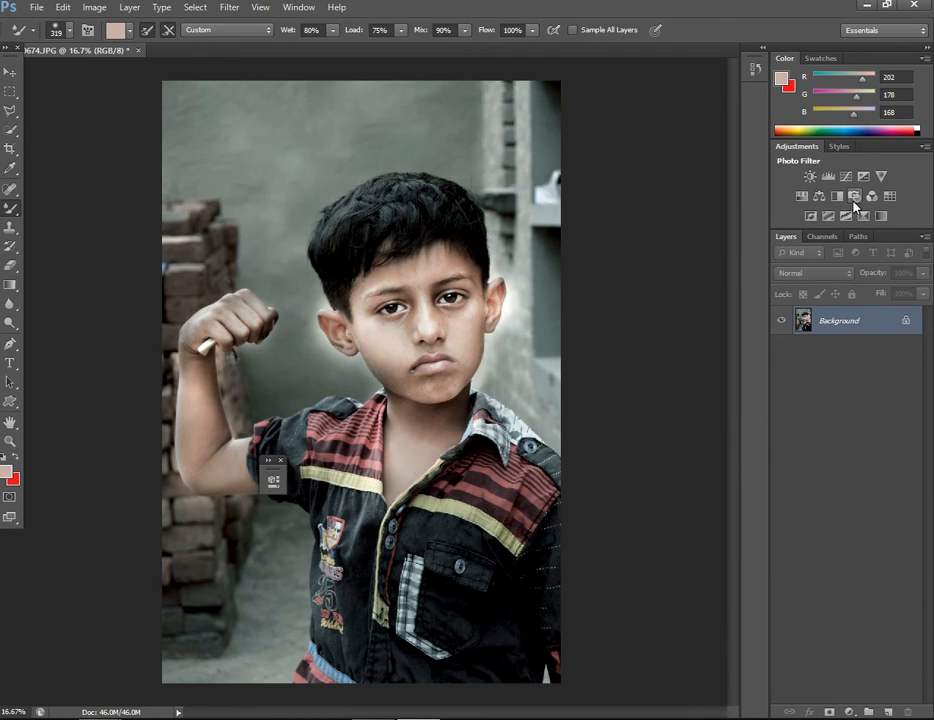
# Try an Invert adjustment layer over the photo, and undo it.
pyautogui.click(815, 219)
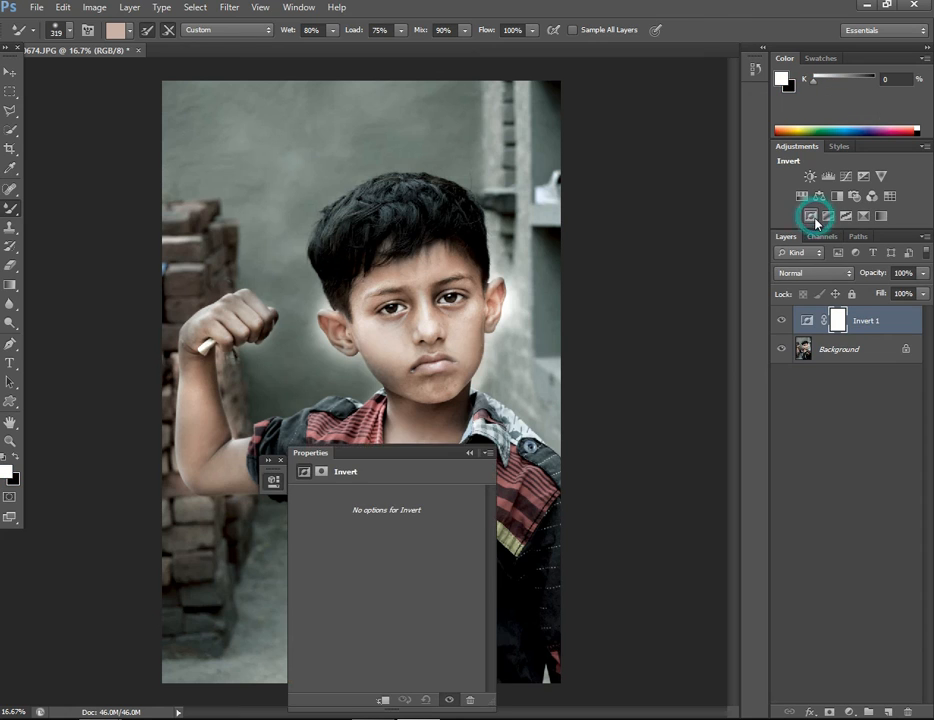
pyautogui.click(469, 455)
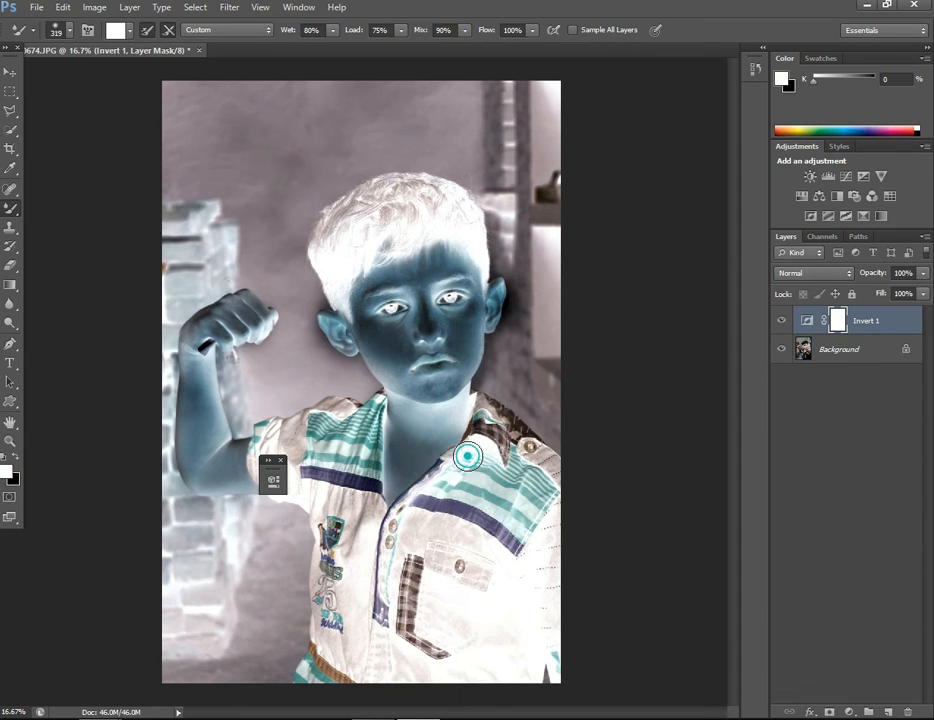
pyautogui.hotkey('ctrl', 'z')
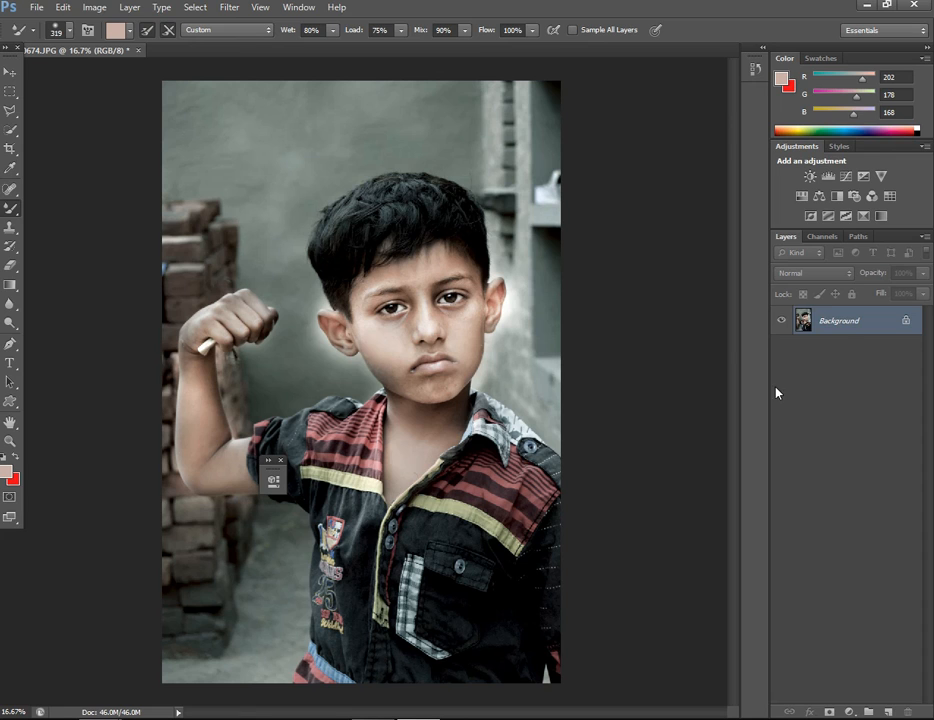
# Add a Selective Color adjustment layer with reds at cyan +93, magenta -26, yellow -93 and black +73, and merge it into the background.
pyautogui.click(864, 216)
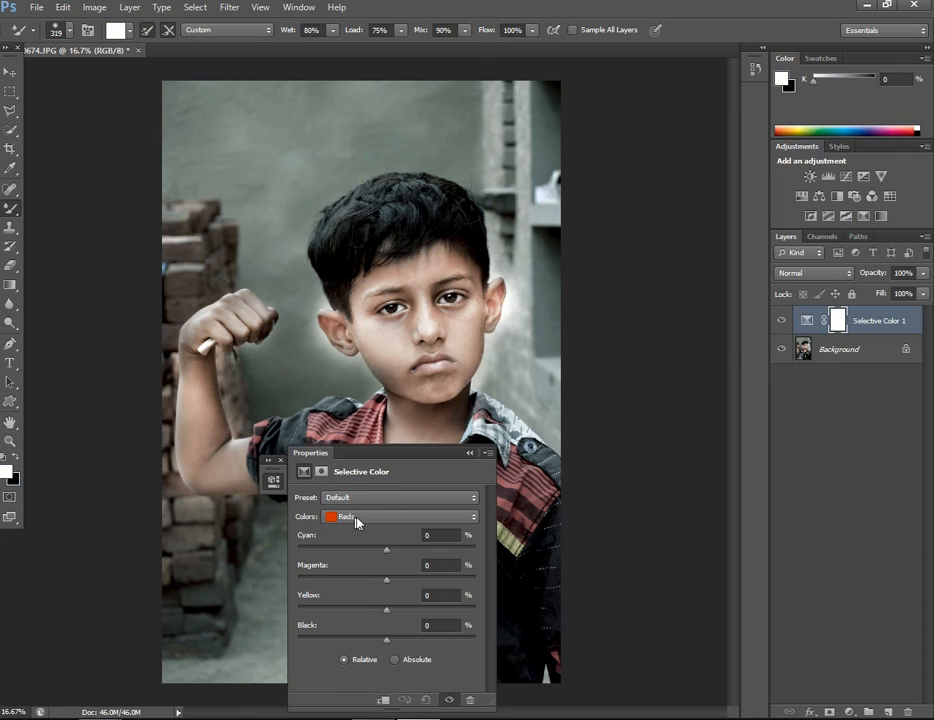
pyautogui.moveTo(378, 548); pyautogui.dragTo(470, 555)
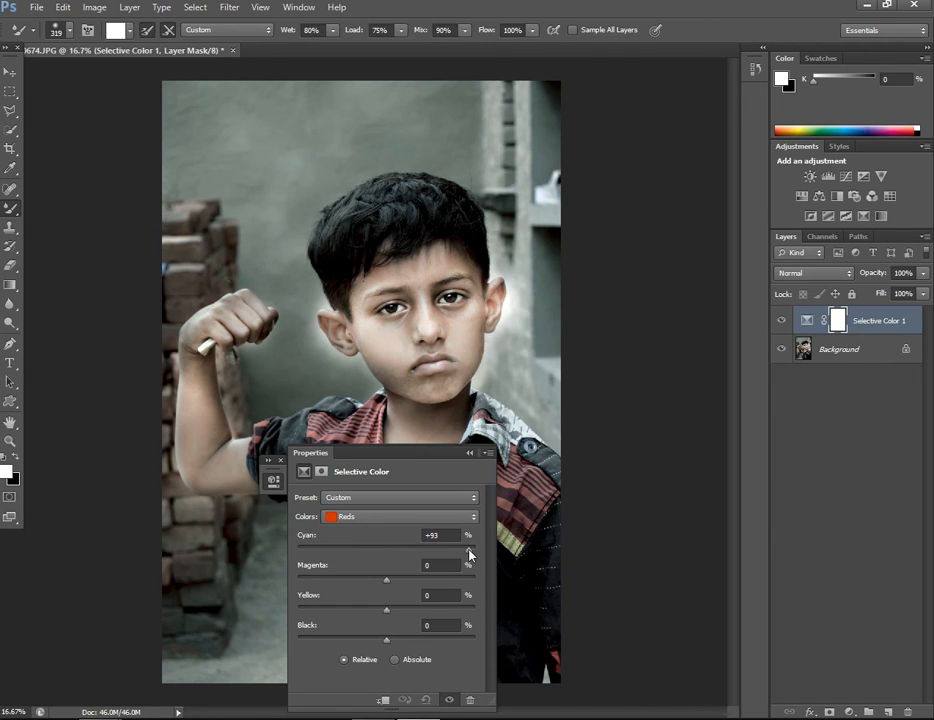
pyautogui.click(327, 578)
pyautogui.moveTo(326, 582); pyautogui.dragTo(305, 608)
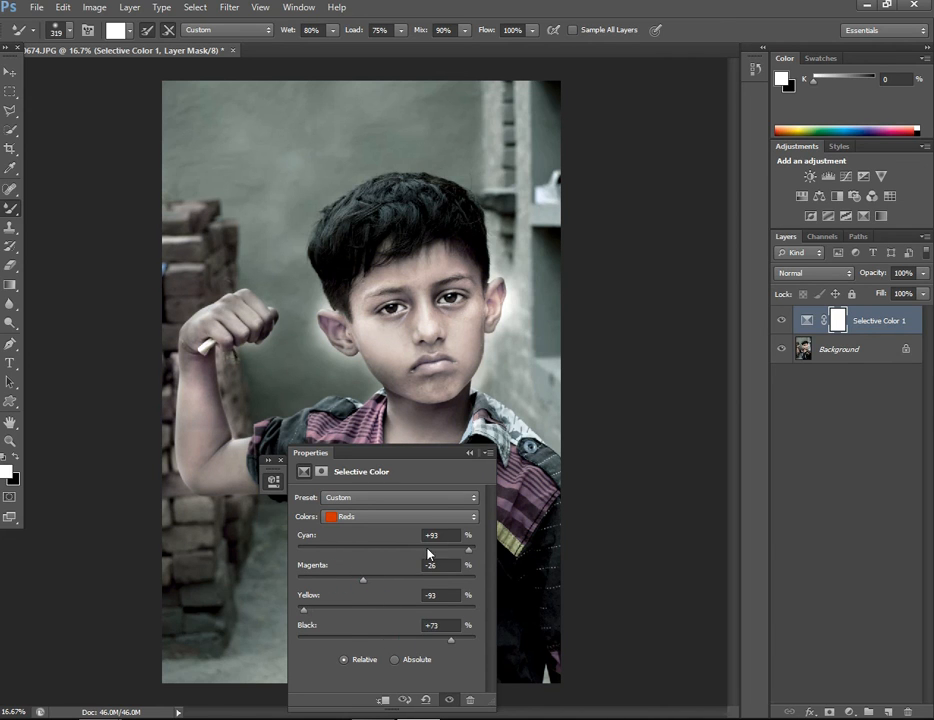
pyautogui.click(469, 452)
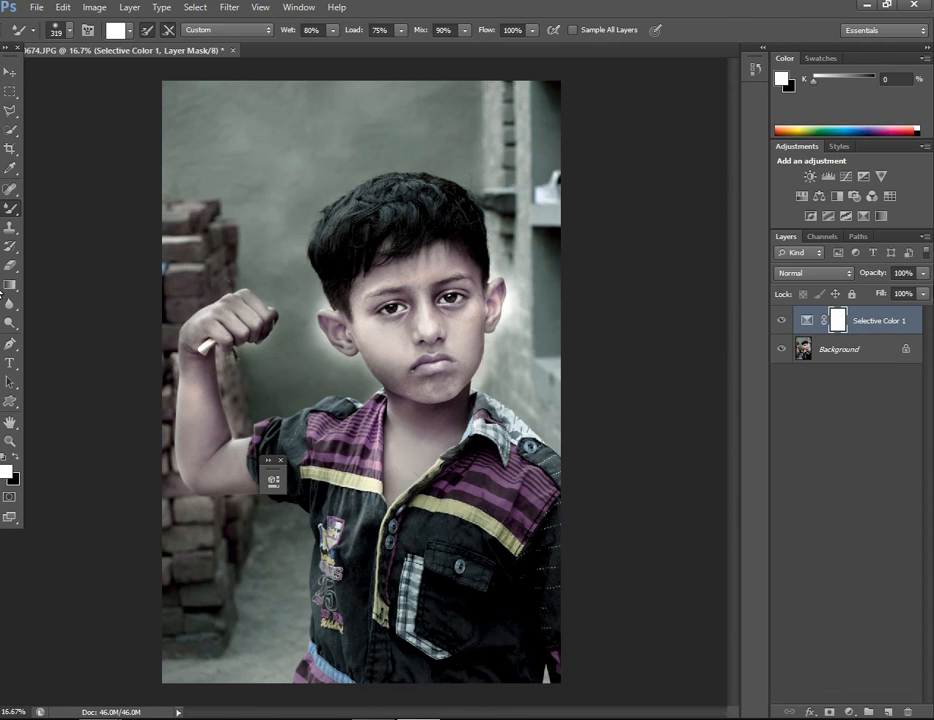
pyautogui.rightClick(844, 350)
pyautogui.click(844, 466)
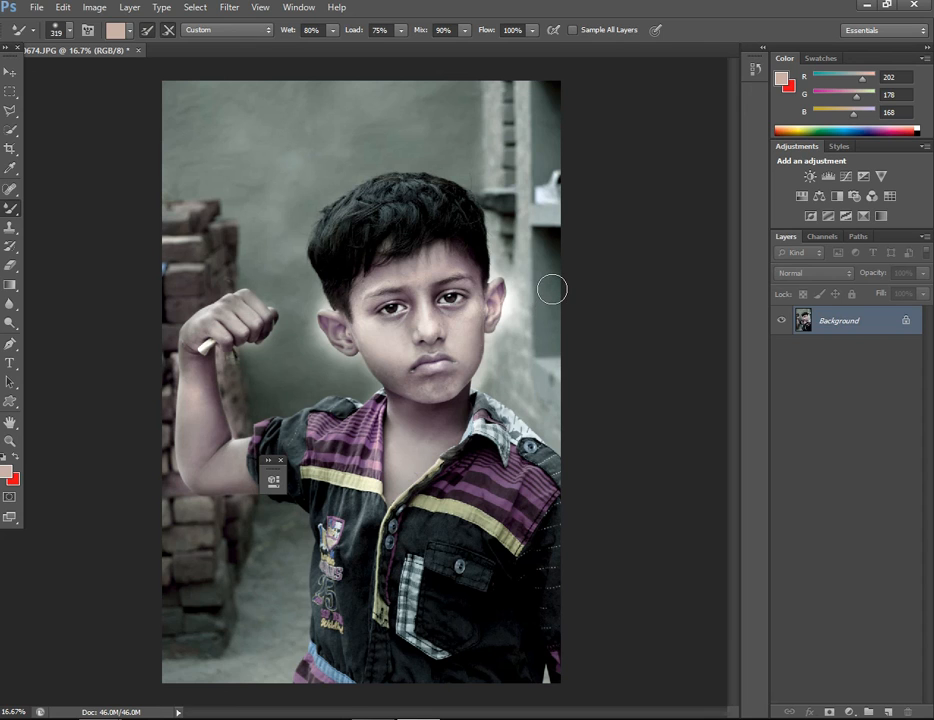
# Add a Hue/Saturation adjustment layer with saturation -2 and lightness -26.
pyautogui.click(803, 197)
pyautogui.moveTo(386, 582); pyautogui.dragTo(366, 610)
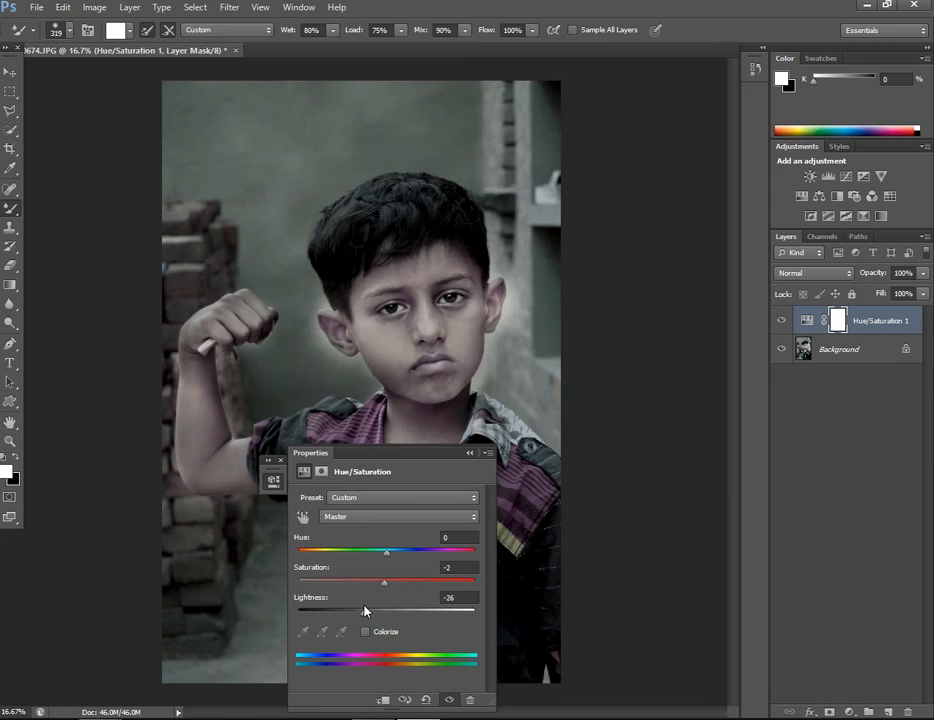
pyautogui.click(470, 453)
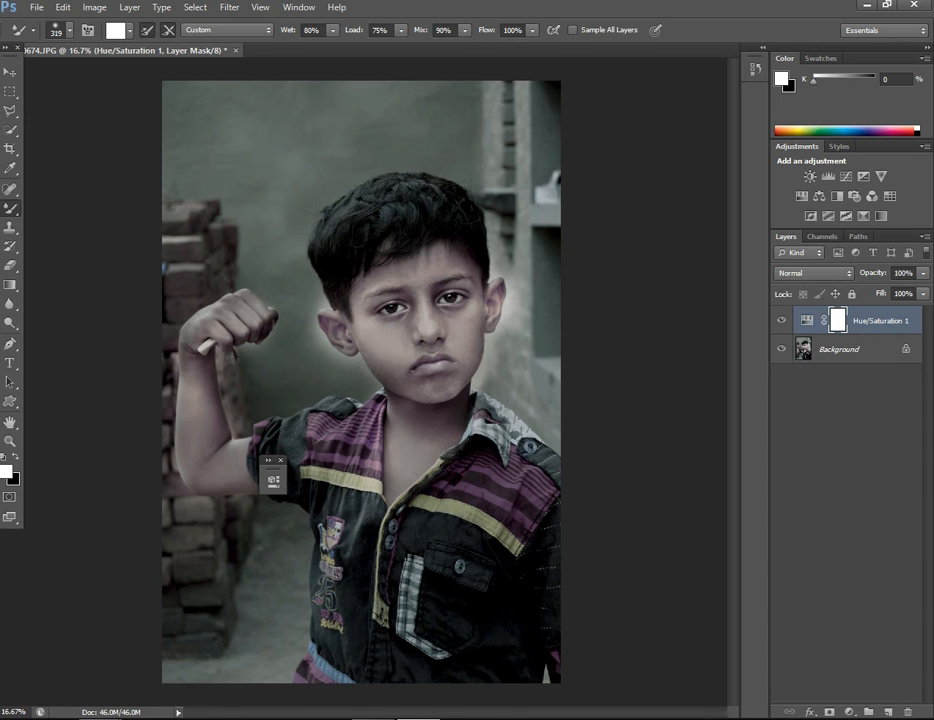
# Add a Brightness/Contrast adjustment layer above Hue/Saturation with brightness 46 and contrast -28.
pyautogui.click(811, 178)
pyautogui.moveTo(382, 566); pyautogui.dragTo(338, 572)
pyautogui.click(411, 538)
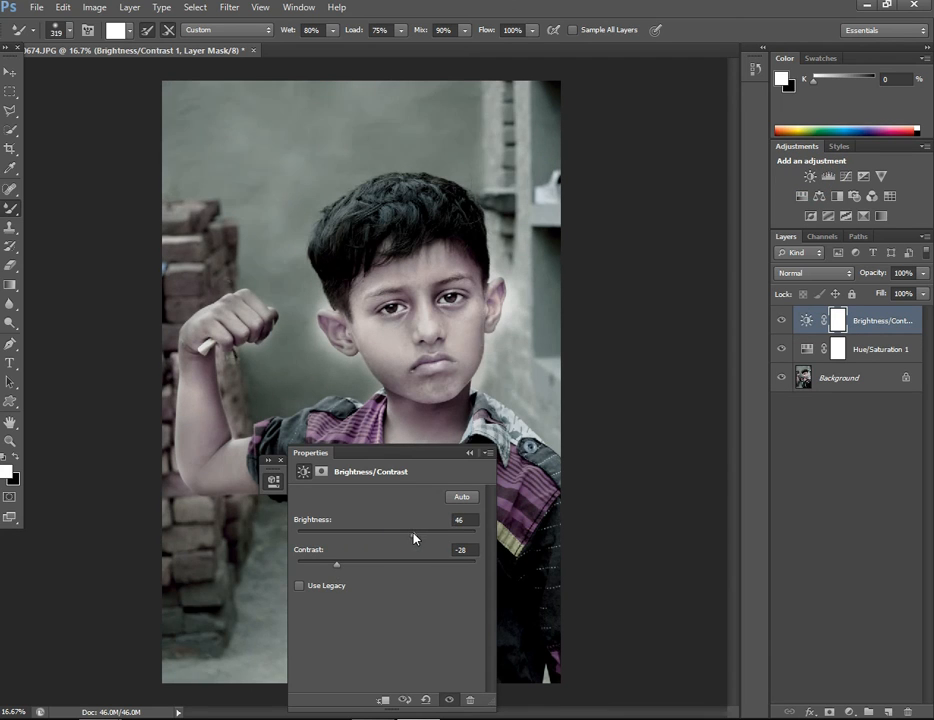